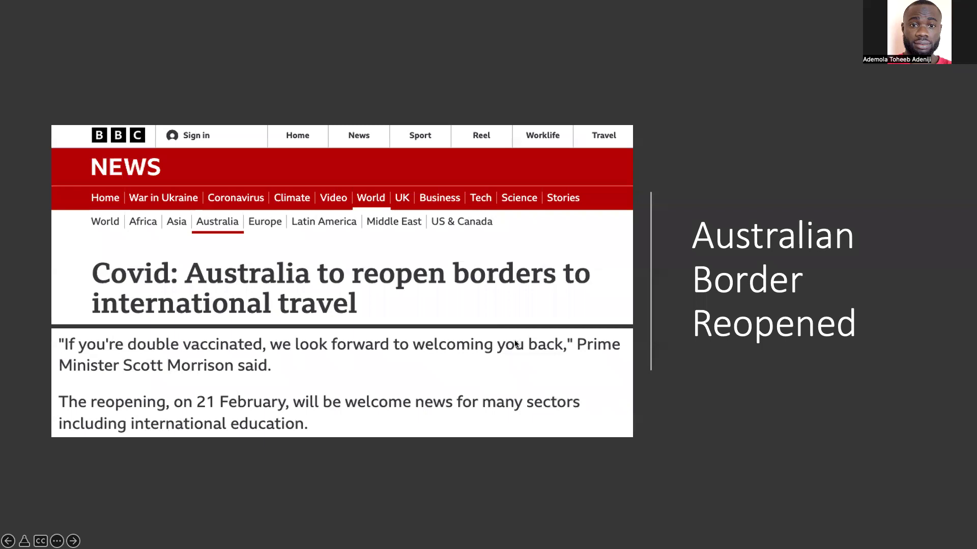
Step: Search Google for 'monash university graduate engineering' using the search suggestion
{"action": "key", "text": "alt+Tab"}
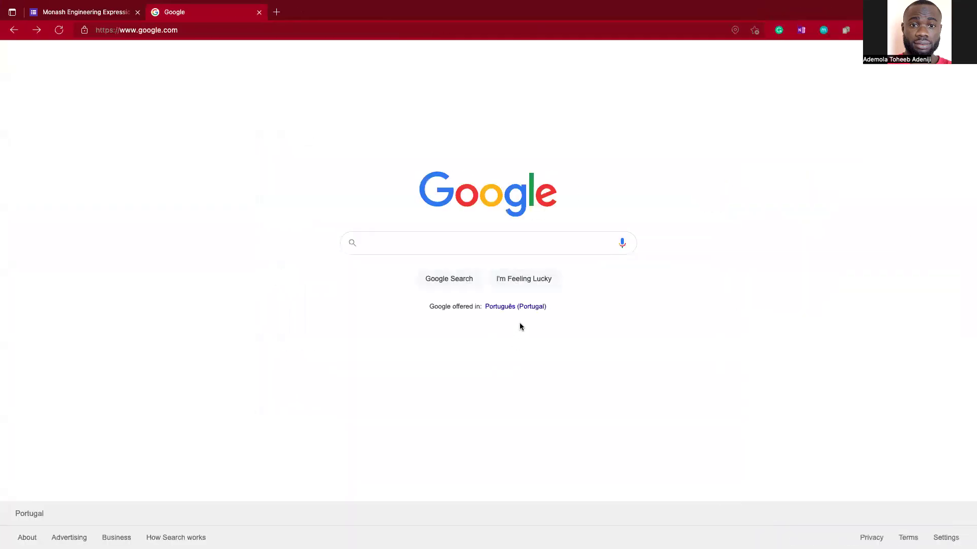
{"action": "left_click", "coordinate": [552, 247]}
{"action": "type", "text": "MOANSH "}
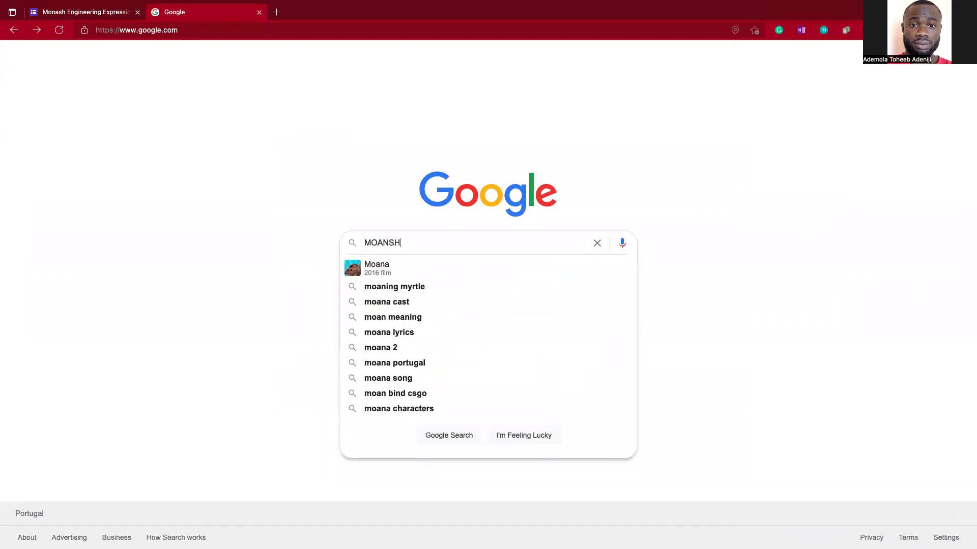
{"action": "type", "text": "UNIVERSITY "}
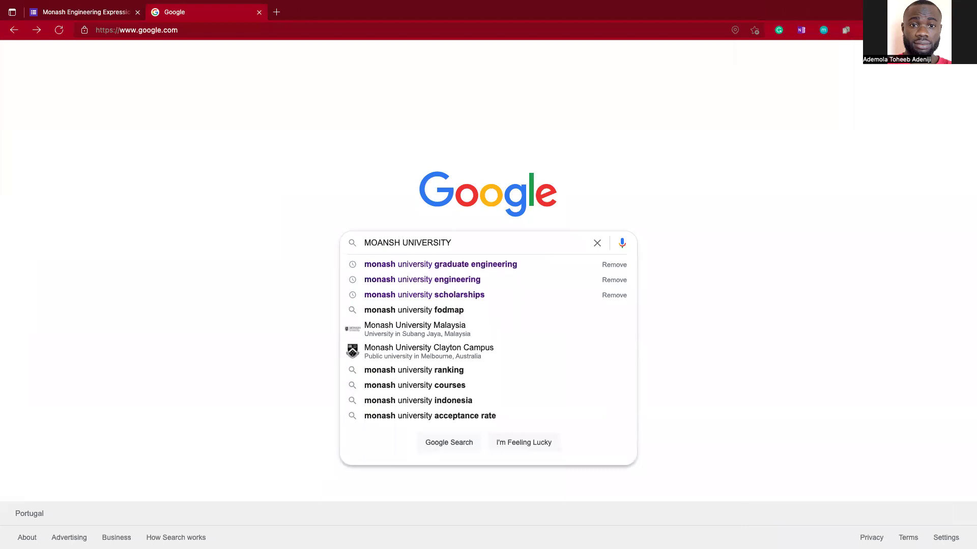
{"action": "type", "text": "GRADUATE"}
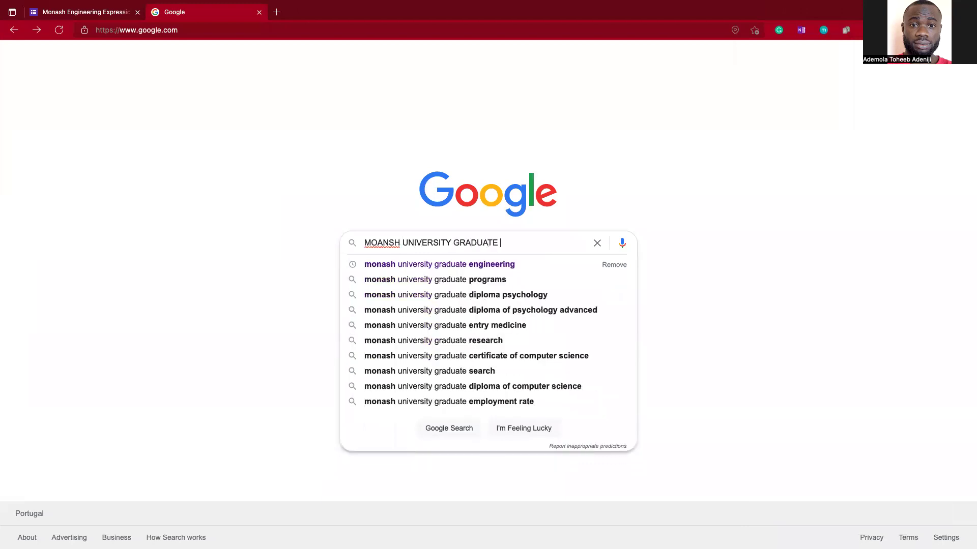
{"action": "left_click", "coordinate": [520, 264]}
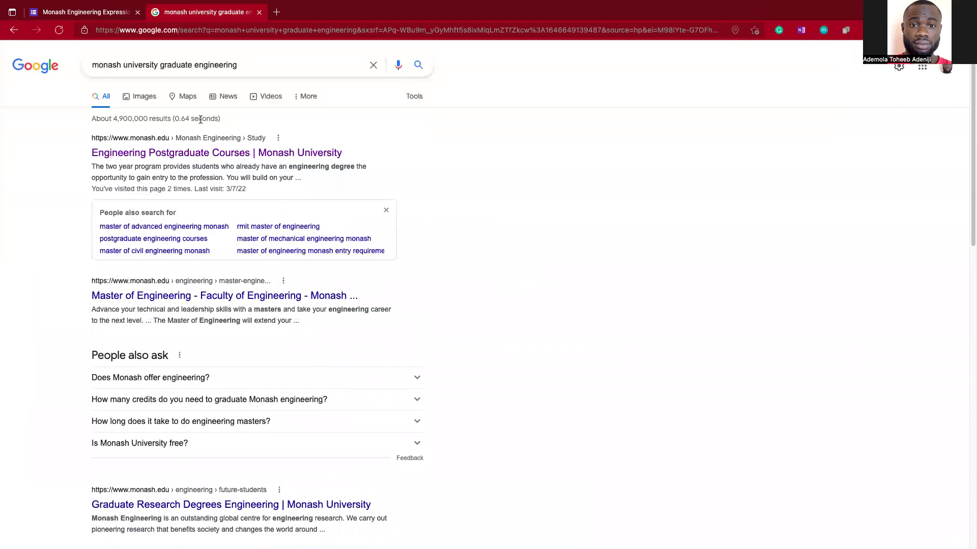
Step: Open Monash's Engineering Postgraduate Courses result and its engineering departments overview
{"action": "left_click", "coordinate": [204, 153]}
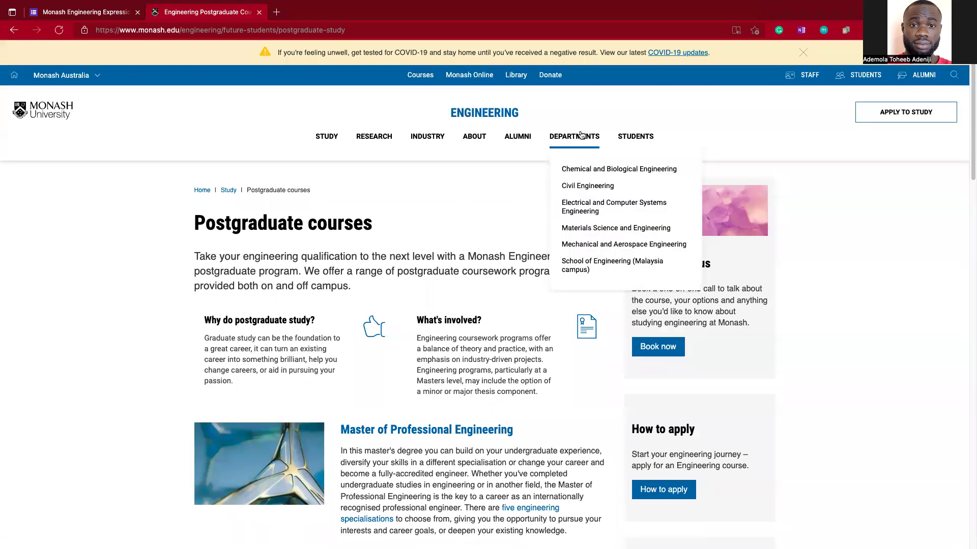
{"action": "left_click", "coordinate": [575, 136]}
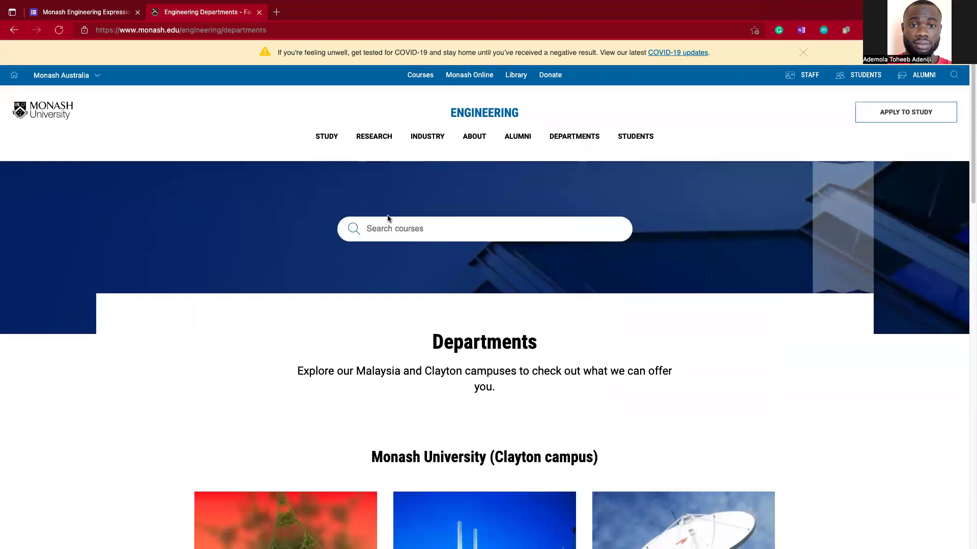
{"action": "scroll", "coordinate": [380, 224], "scroll_direction": "down", "scroll_amount": 7}
{"action": "scroll", "coordinate": [630, 419], "scroll_direction": "down", "scroll_amount": 1}
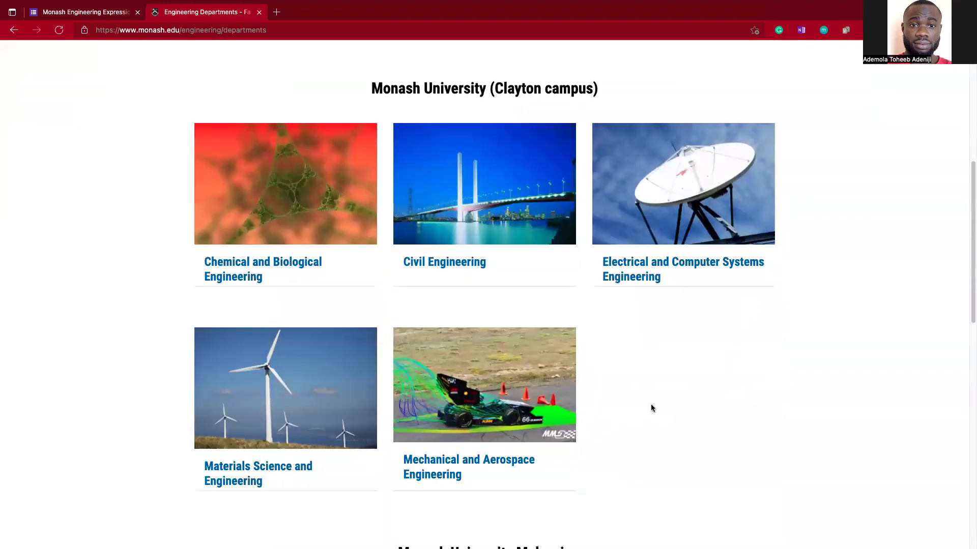
{"action": "scroll", "coordinate": [374, 375], "scroll_direction": "up", "scroll_amount": 3}
{"action": "scroll", "coordinate": [375, 371], "scroll_direction": "down", "scroll_amount": 2}
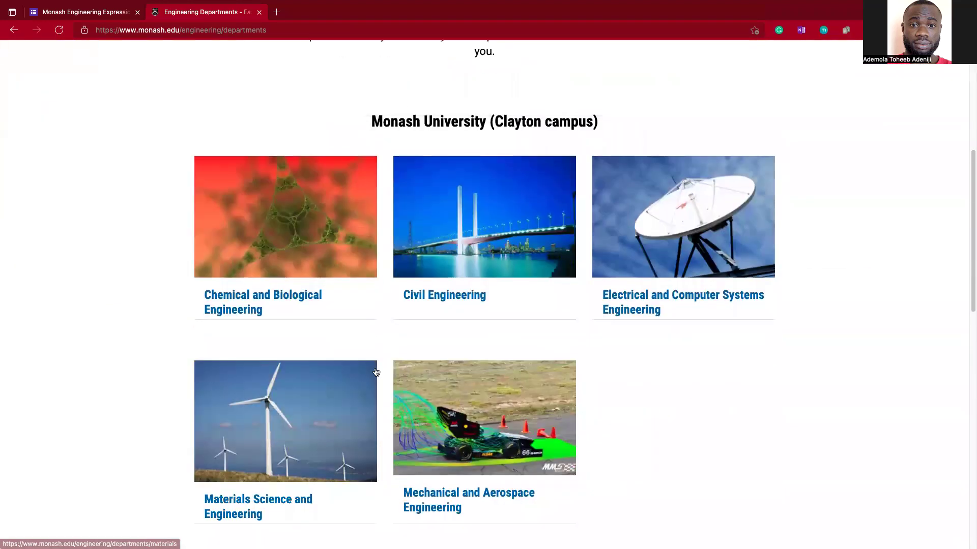
Step: Go to the Chemical and Biological Engineering department's 'Our research degrees' page
{"action": "left_click", "coordinate": [233, 305]}
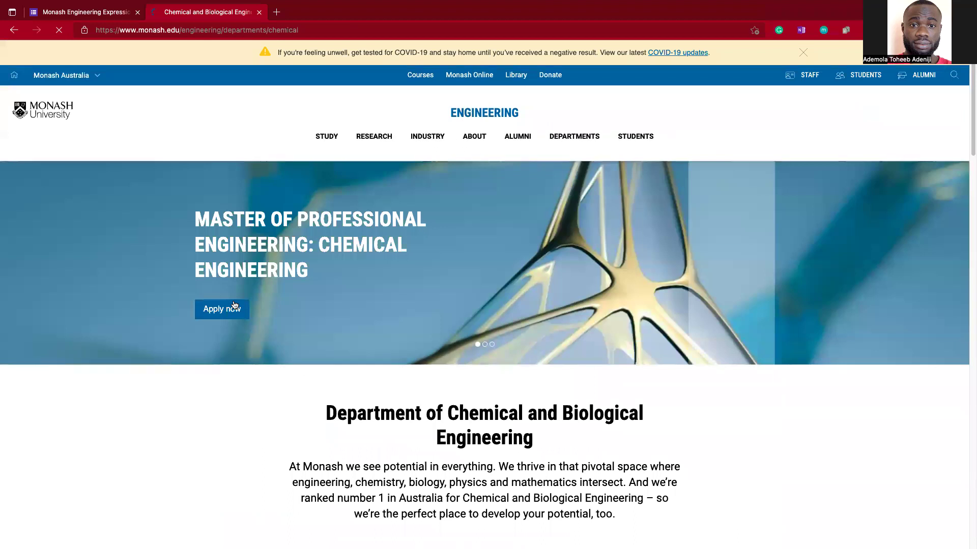
{"action": "scroll", "coordinate": [393, 341], "scroll_direction": "down", "scroll_amount": 5}
{"action": "scroll", "coordinate": [397, 338], "scroll_direction": "up", "scroll_amount": 3}
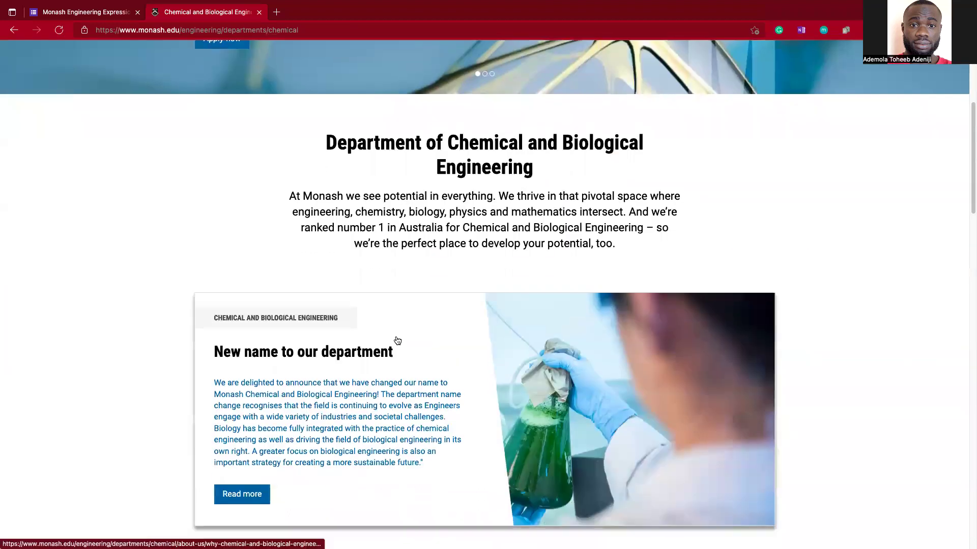
{"action": "scroll", "coordinate": [398, 338], "scroll_direction": "down", "scroll_amount": 8}
{"action": "scroll", "coordinate": [808, 338], "scroll_direction": "down", "scroll_amount": 3}
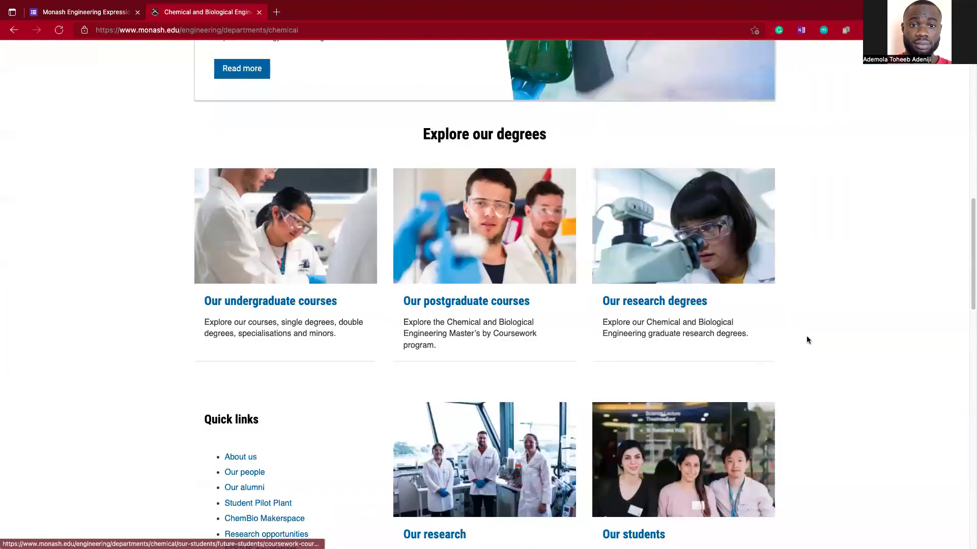
{"action": "left_click", "coordinate": [636, 305]}
Step: Highlight the 'We are recruiting PhD students!' heading on the research degrees page
{"action": "scroll", "coordinate": [482, 310], "scroll_direction": "down", "scroll_amount": 3}
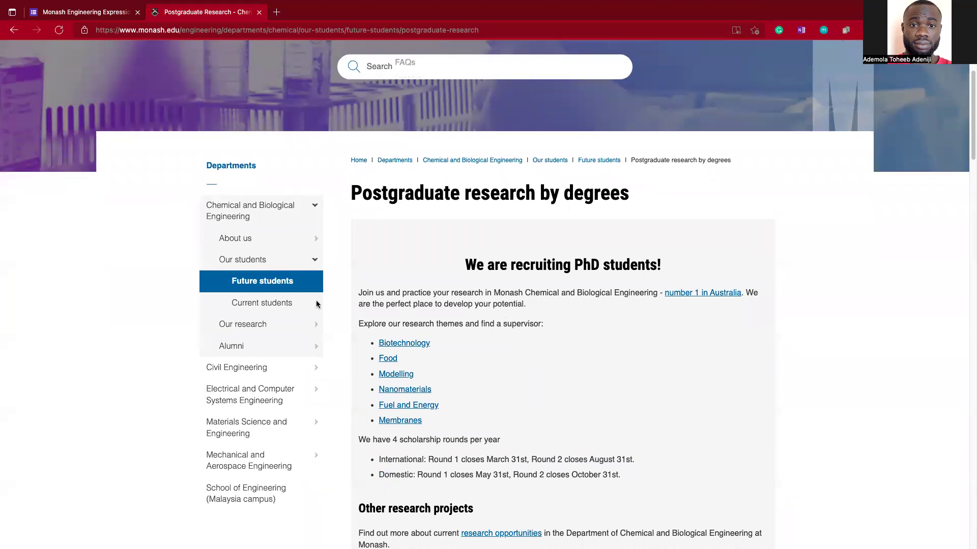
{"action": "scroll", "coordinate": [504, 318], "scroll_direction": "down", "scroll_amount": 1}
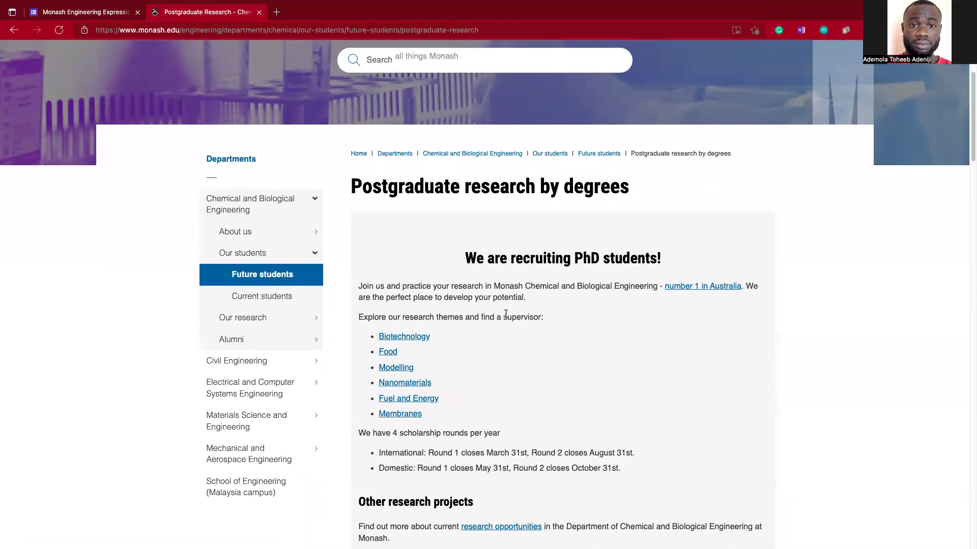
{"action": "left_click_drag", "start_coordinate": [467, 258], "coordinate": [660, 258]}
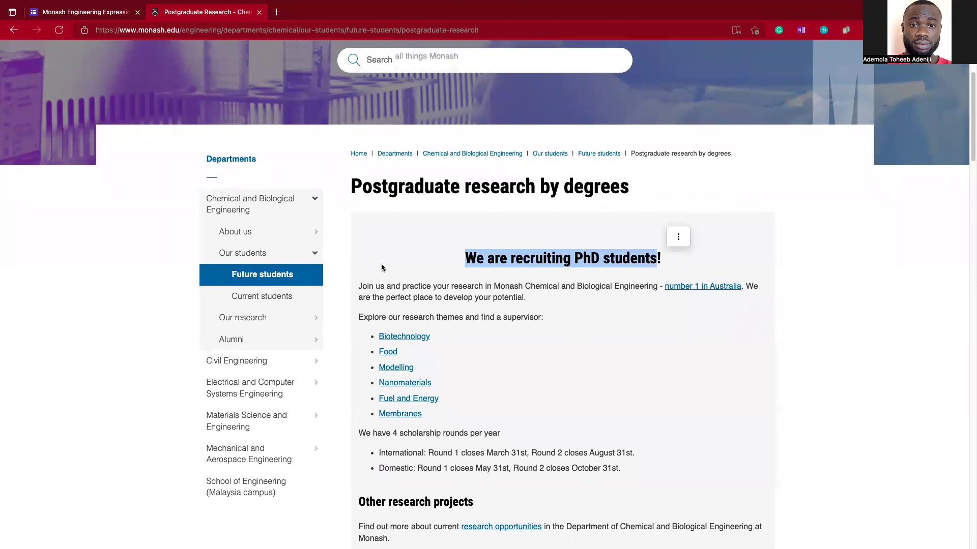
{"action": "scroll", "coordinate": [562, 331], "scroll_direction": "down", "scroll_amount": 1}
{"action": "scroll", "coordinate": [561, 331], "scroll_direction": "down", "scroll_amount": 4}
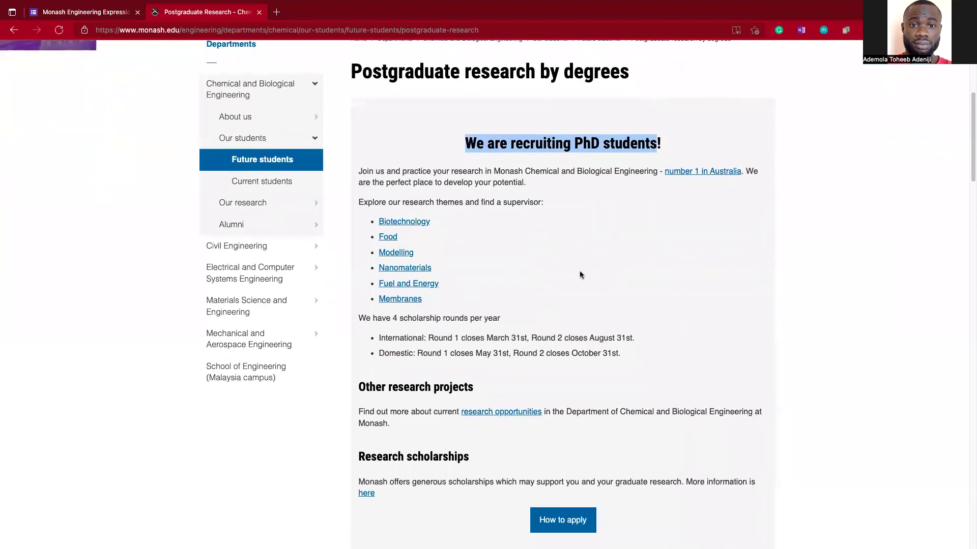
{"action": "left_click", "coordinate": [459, 327]}
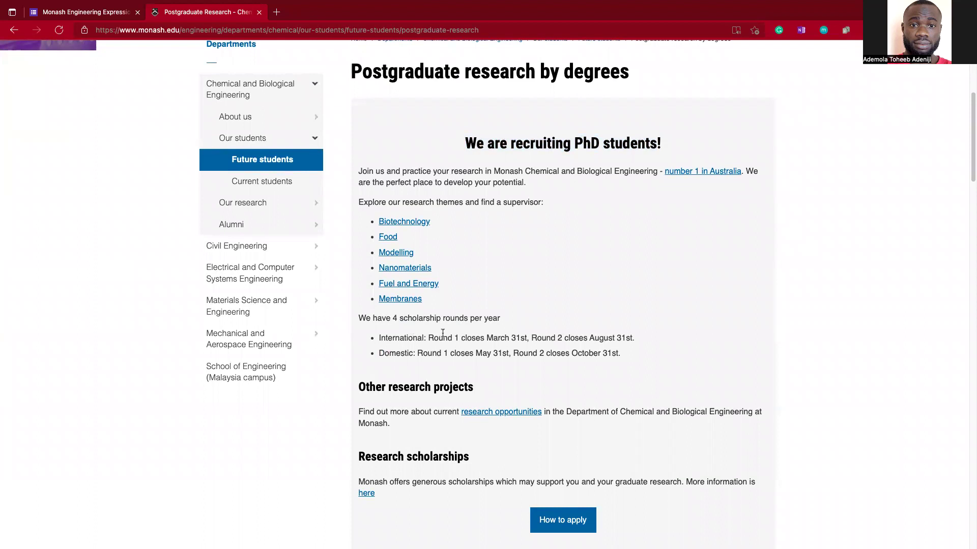
Step: Highlight the international scholarship deadlines: Round 1 March 31st and Round 2 August 31st
{"action": "left_click_drag", "start_coordinate": [429, 338], "coordinate": [527, 339]}
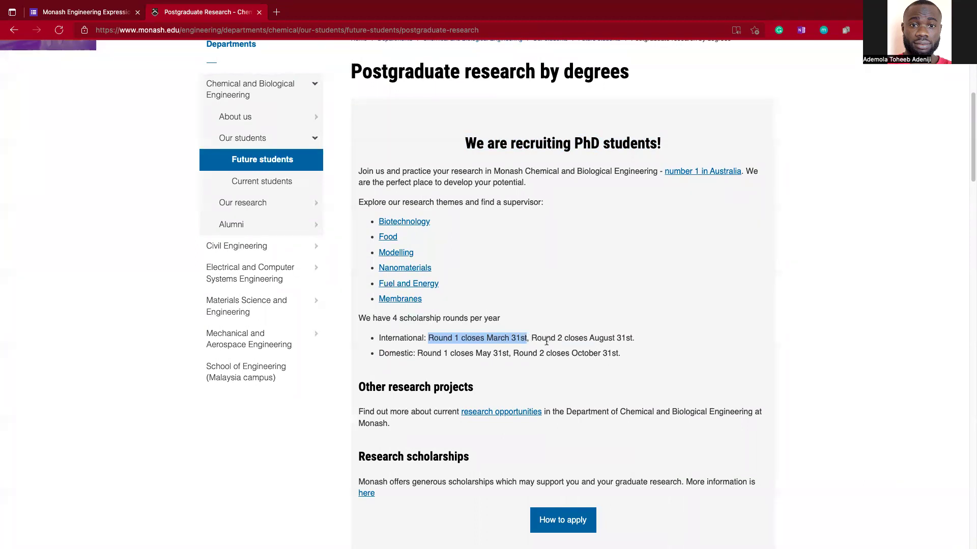
{"action": "left_click_drag", "start_coordinate": [589, 339], "coordinate": [633, 340]}
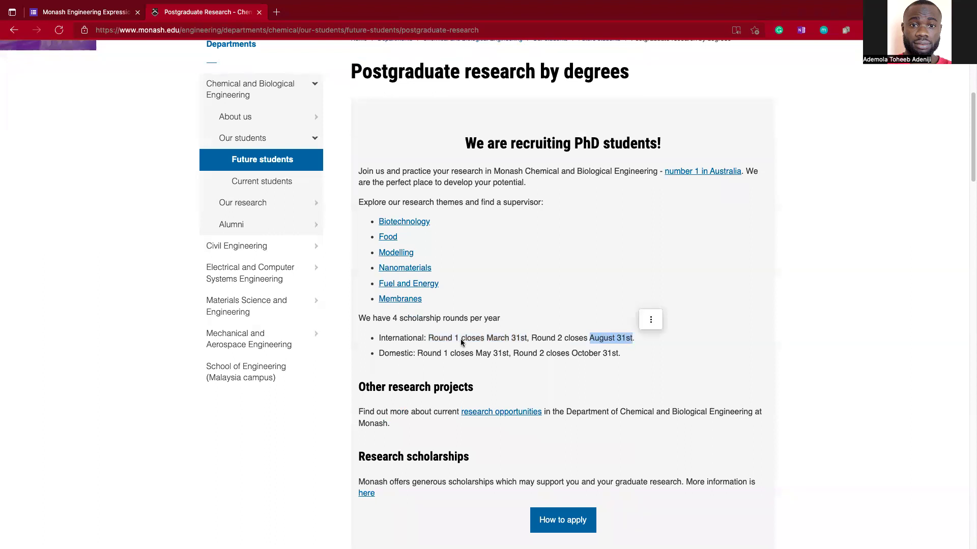
{"action": "left_click", "coordinate": [523, 277]}
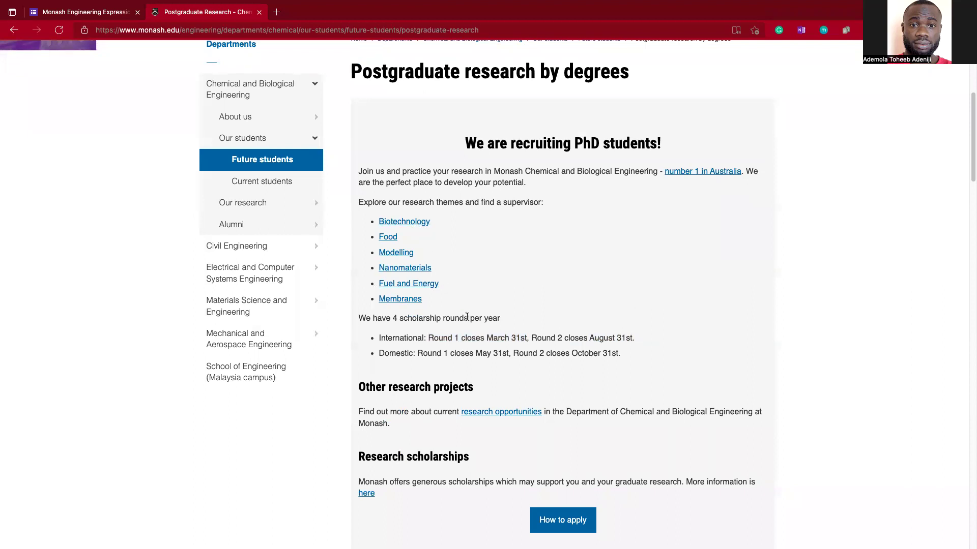
Step: Open the Biotechnology research theme in a new tab and browse its researchers' specialties
{"action": "left_click", "coordinate": [415, 227]}
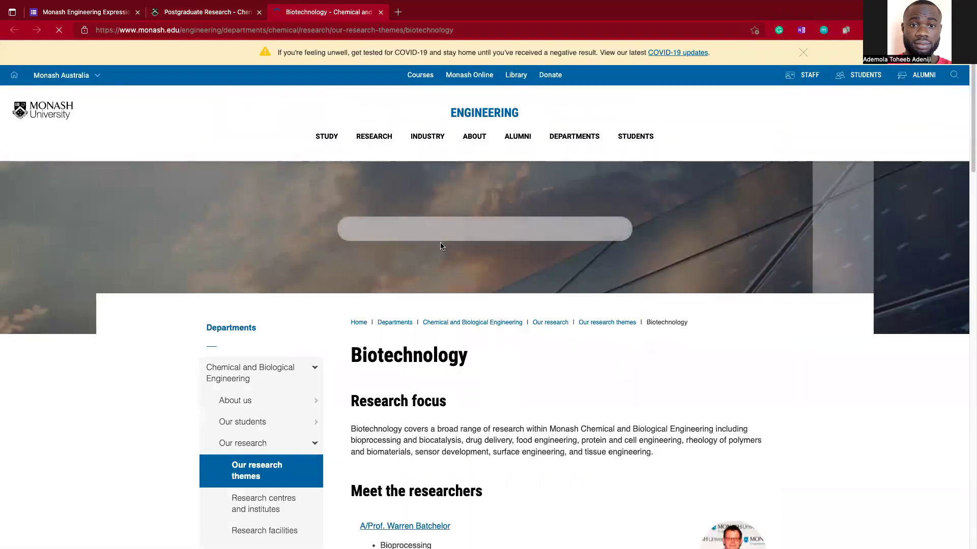
{"action": "scroll", "coordinate": [442, 246], "scroll_direction": "down", "scroll_amount": 5}
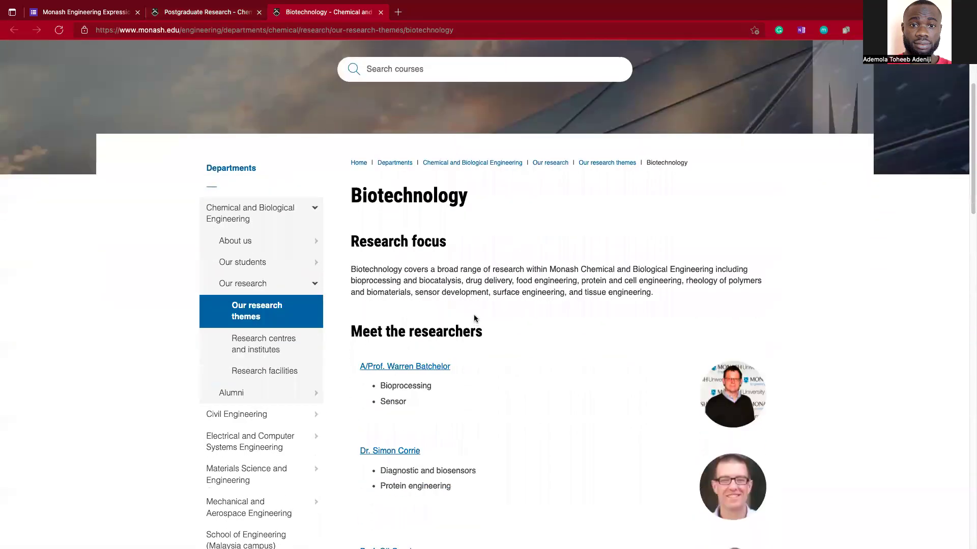
{"action": "scroll", "coordinate": [475, 316], "scroll_direction": "down", "scroll_amount": 3}
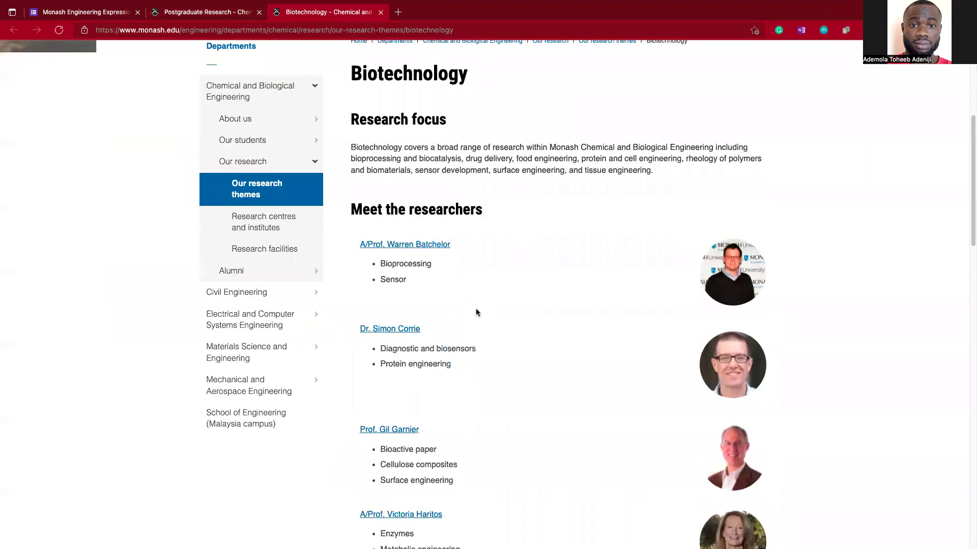
{"action": "scroll", "coordinate": [474, 310], "scroll_direction": "down", "scroll_amount": 3}
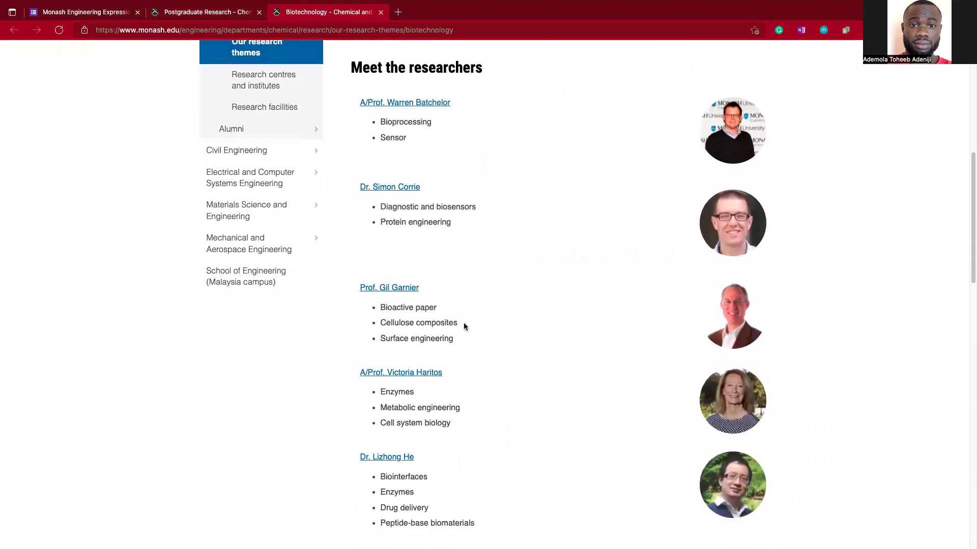
{"action": "scroll", "coordinate": [463, 323], "scroll_direction": "up", "scroll_amount": 3}
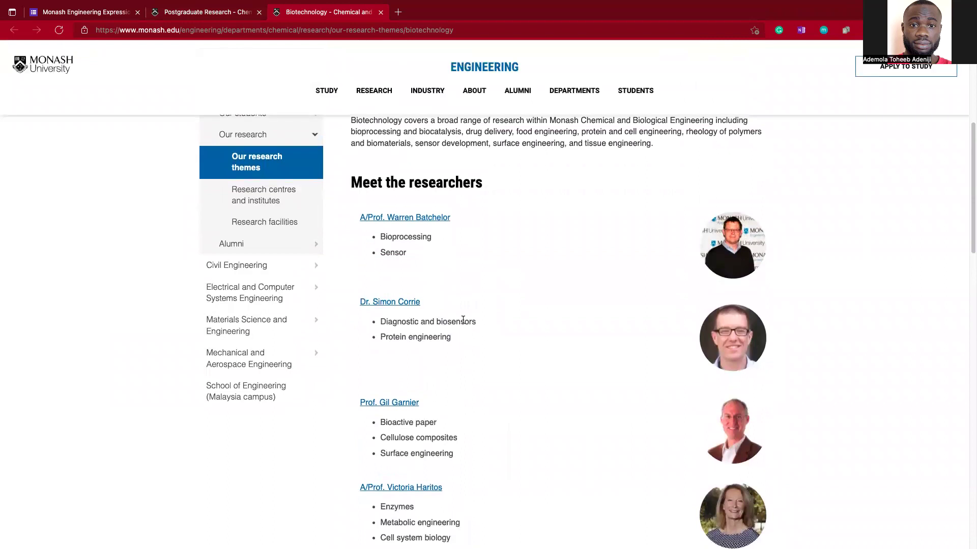
{"action": "scroll", "coordinate": [463, 320], "scroll_direction": "up", "scroll_amount": 3}
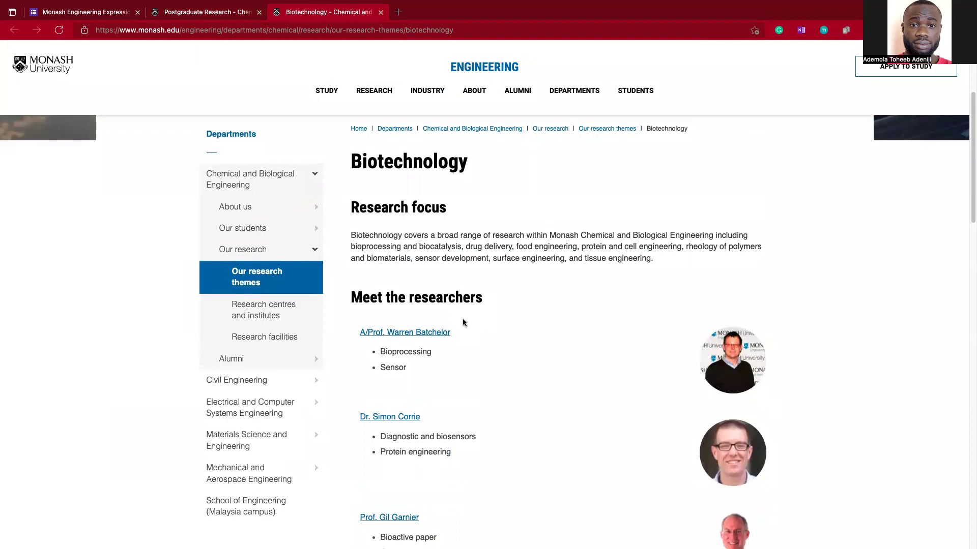
{"action": "scroll", "coordinate": [463, 321], "scroll_direction": "down", "scroll_amount": 3}
{"action": "scroll", "coordinate": [478, 323], "scroll_direction": "up", "scroll_amount": 1}
{"action": "scroll", "coordinate": [485, 324], "scroll_direction": "up", "scroll_amount": 2}
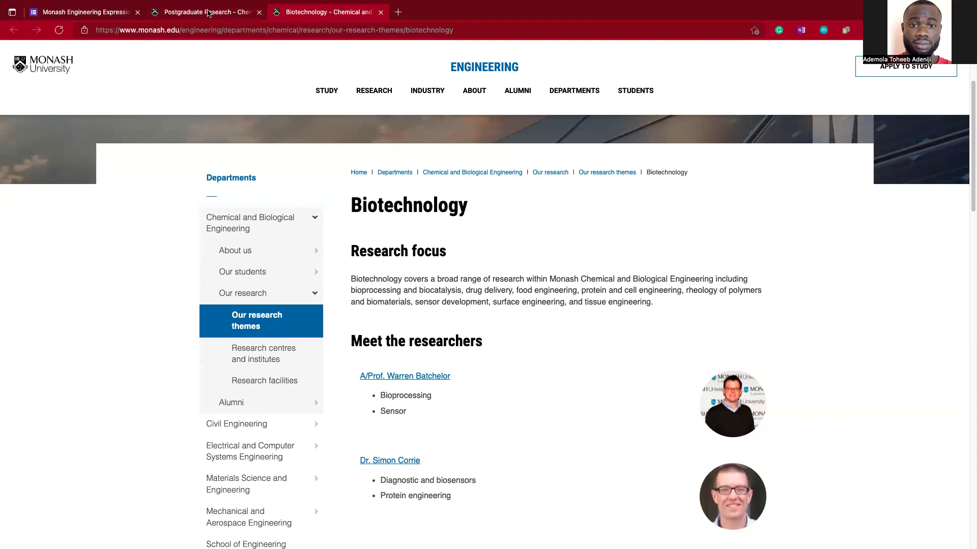
{"action": "scroll", "coordinate": [585, 266], "scroll_direction": "down", "scroll_amount": 3}
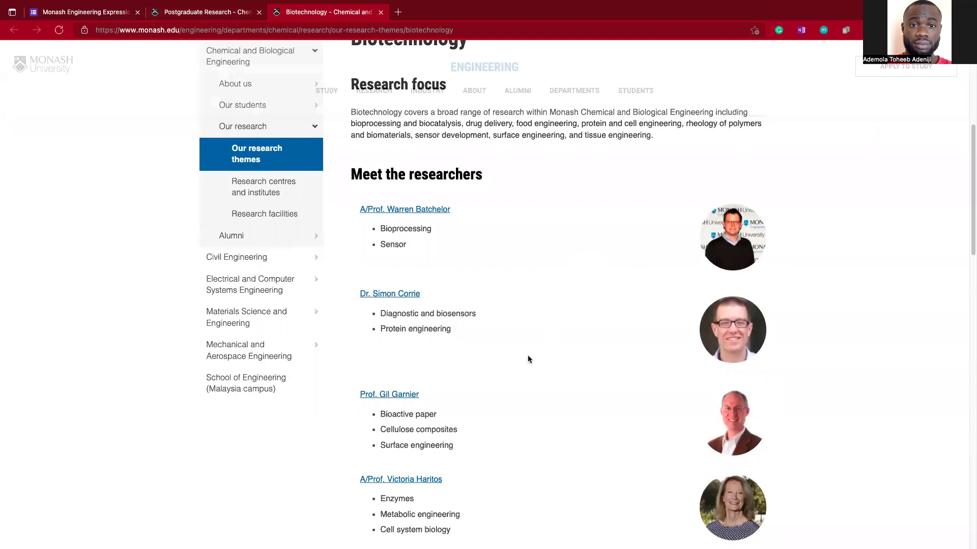
{"action": "scroll", "coordinate": [524, 365], "scroll_direction": "down", "scroll_amount": 1}
{"action": "scroll", "coordinate": [520, 363], "scroll_direction": "down", "scroll_amount": 4}
{"action": "scroll", "coordinate": [520, 363], "scroll_direction": "up", "scroll_amount": 4}
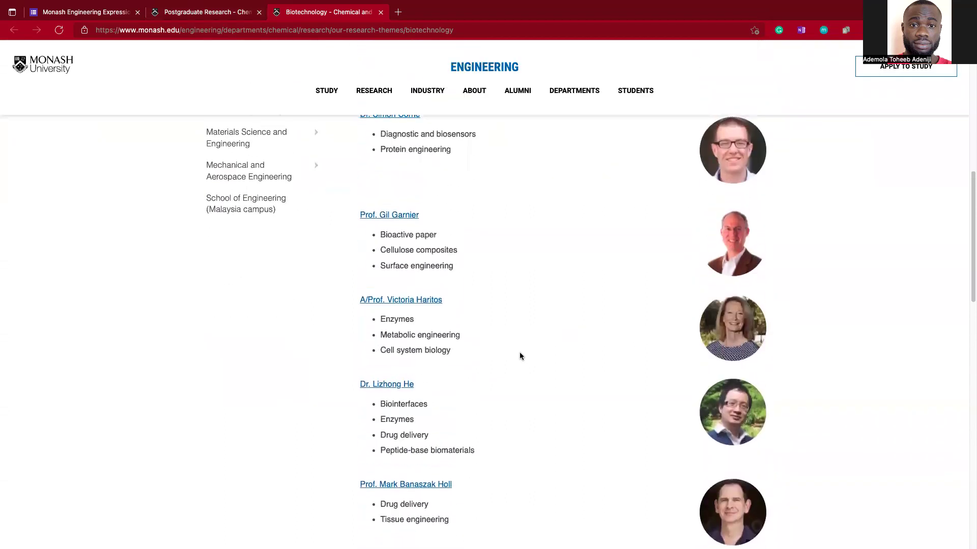
{"action": "scroll", "coordinate": [465, 294], "scroll_direction": "up", "scroll_amount": 2}
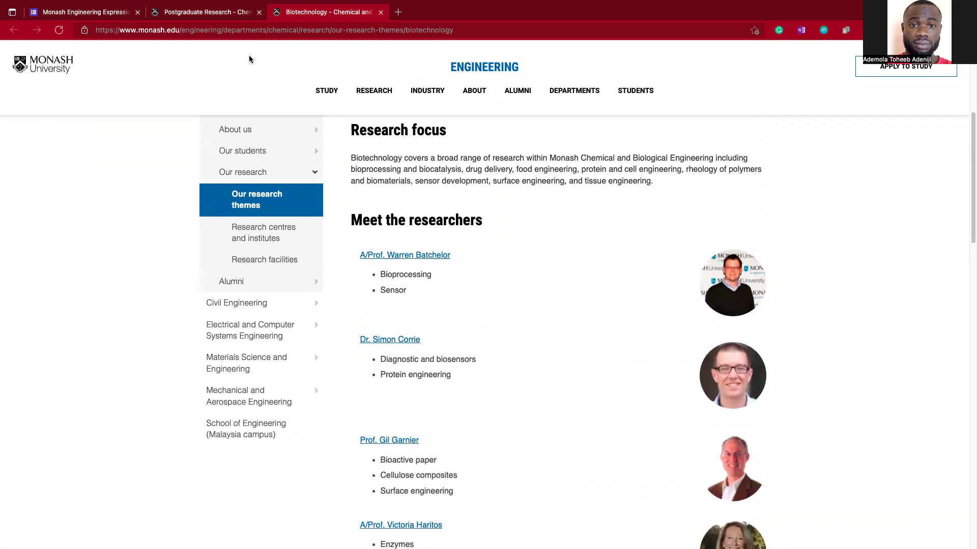
Step: Return to the Postgraduate research by degrees tab and open the Engineering expression of interest form
{"action": "left_click", "coordinate": [210, 12]}
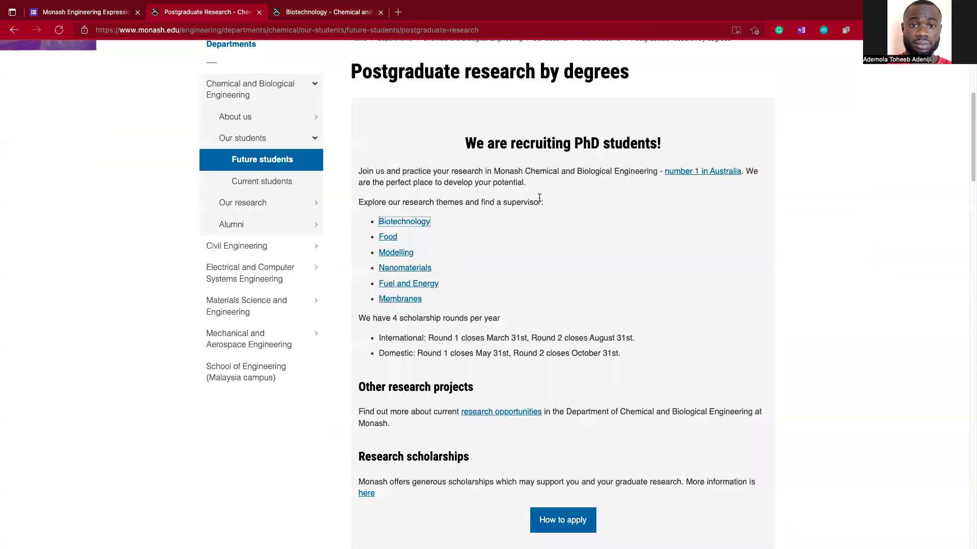
{"action": "scroll", "coordinate": [618, 250], "scroll_direction": "down", "scroll_amount": 5}
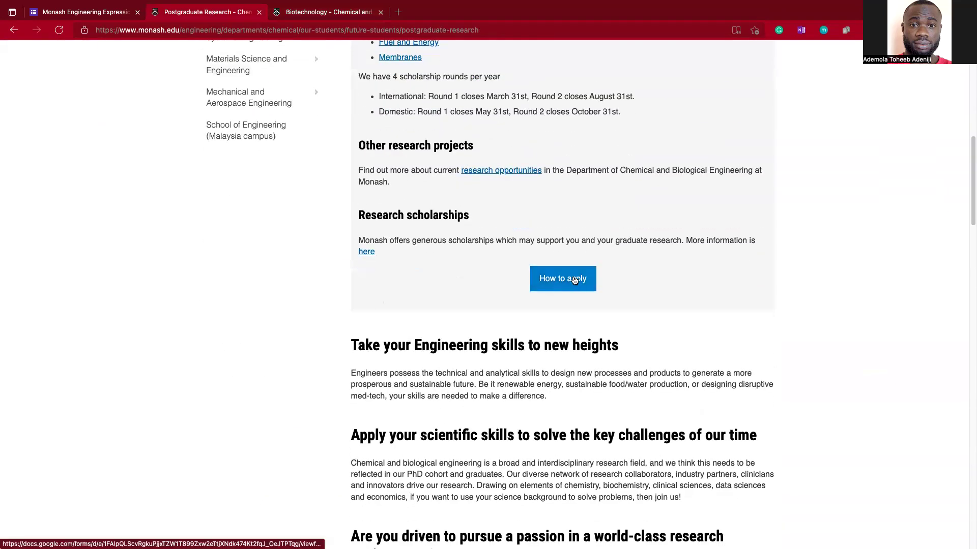
{"action": "left_click", "coordinate": [574, 280]}
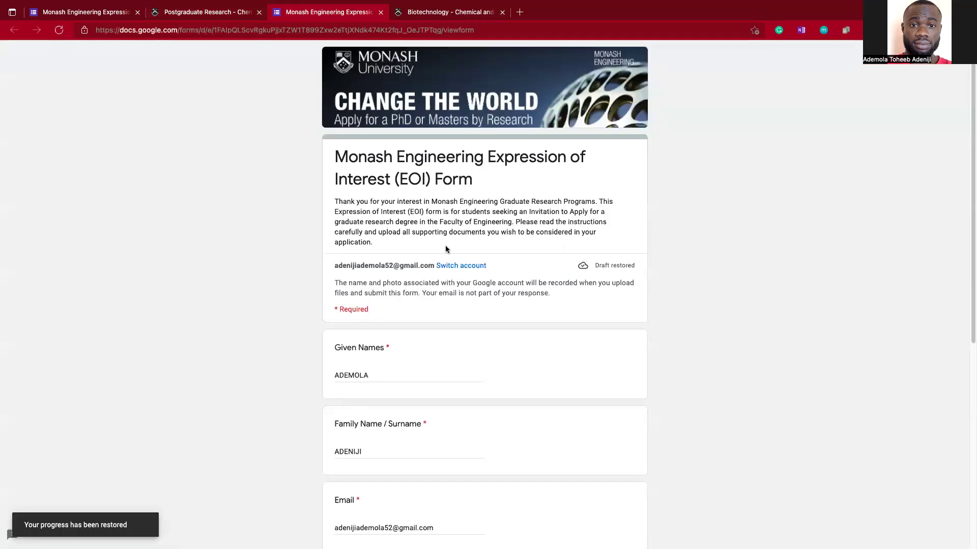
Step: Review the form's first page with saved surname, email and nationality, and open the English test choices
{"action": "scroll", "coordinate": [495, 254], "scroll_direction": "down", "scroll_amount": 3}
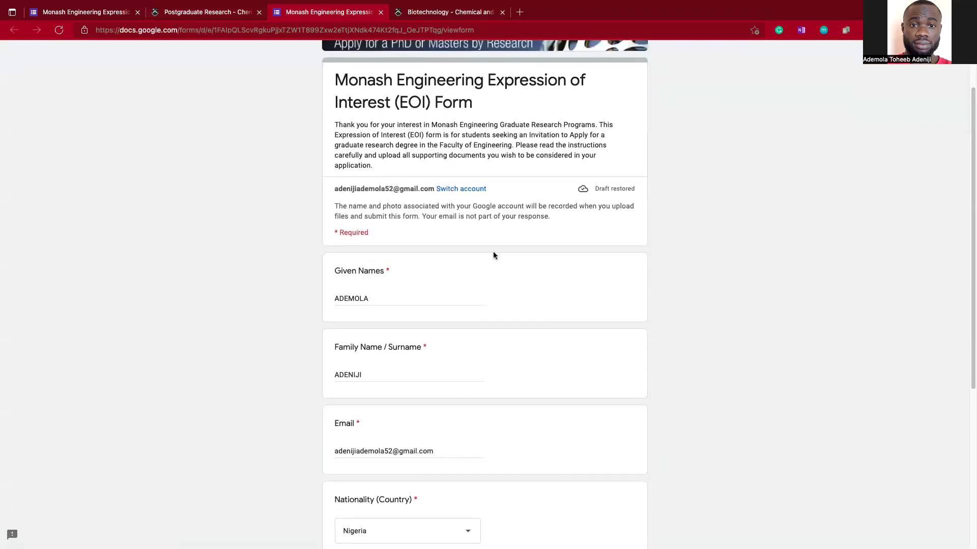
{"action": "scroll", "coordinate": [493, 251], "scroll_direction": "up", "scroll_amount": 1}
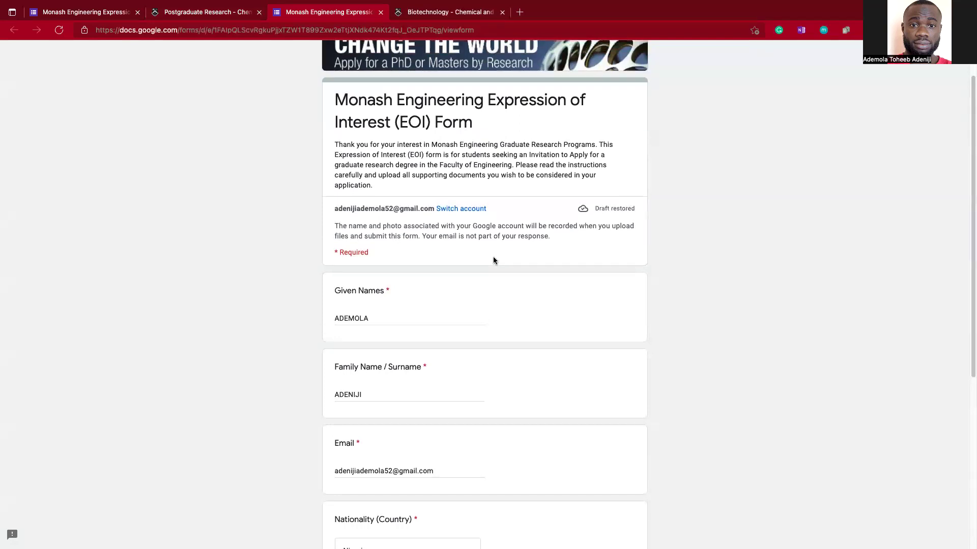
{"action": "scroll", "coordinate": [491, 262], "scroll_direction": "down", "scroll_amount": 2}
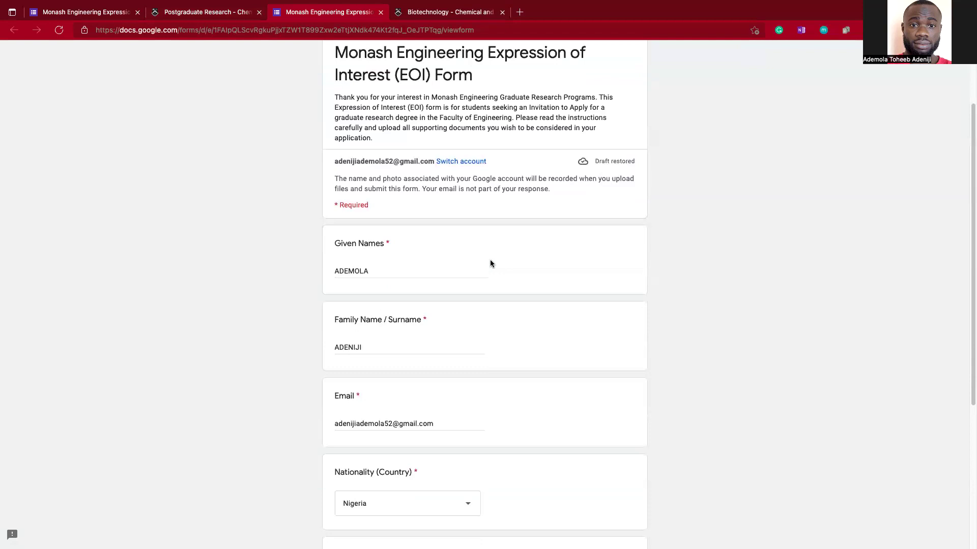
{"action": "scroll", "coordinate": [490, 262], "scroll_direction": "down", "scroll_amount": 5}
{"action": "scroll", "coordinate": [489, 256], "scroll_direction": "up", "scroll_amount": 4}
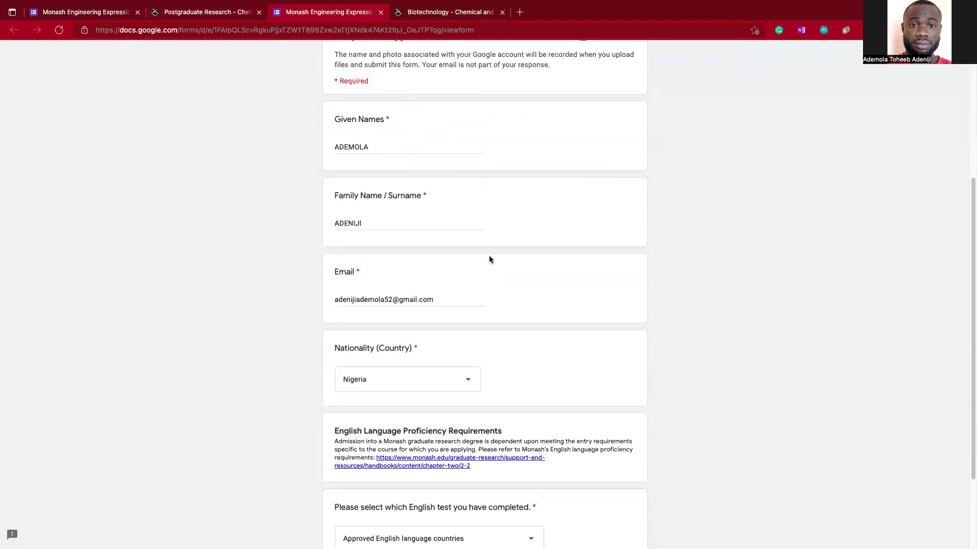
{"action": "scroll", "coordinate": [488, 254], "scroll_direction": "down", "scroll_amount": 1}
{"action": "scroll", "coordinate": [487, 258], "scroll_direction": "down", "scroll_amount": 3}
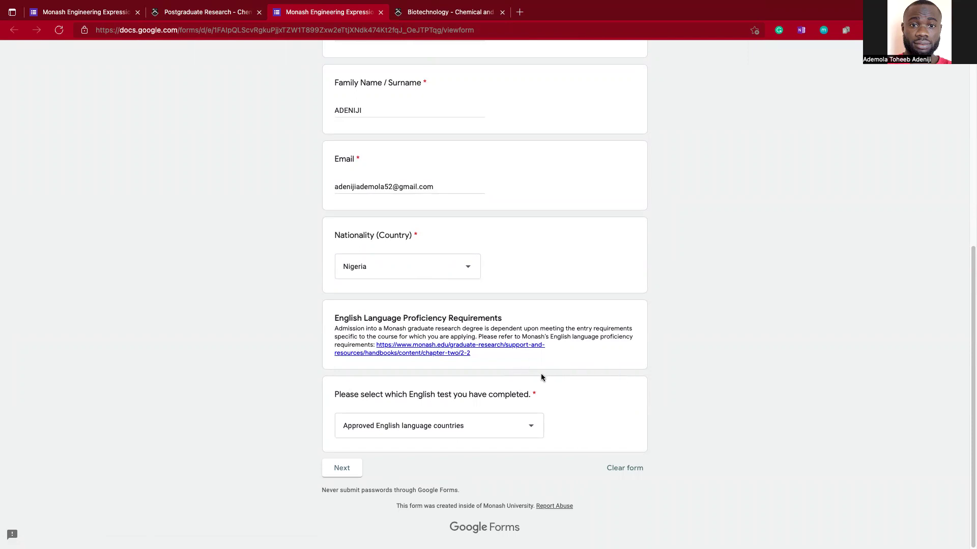
{"action": "left_click", "coordinate": [446, 428]}
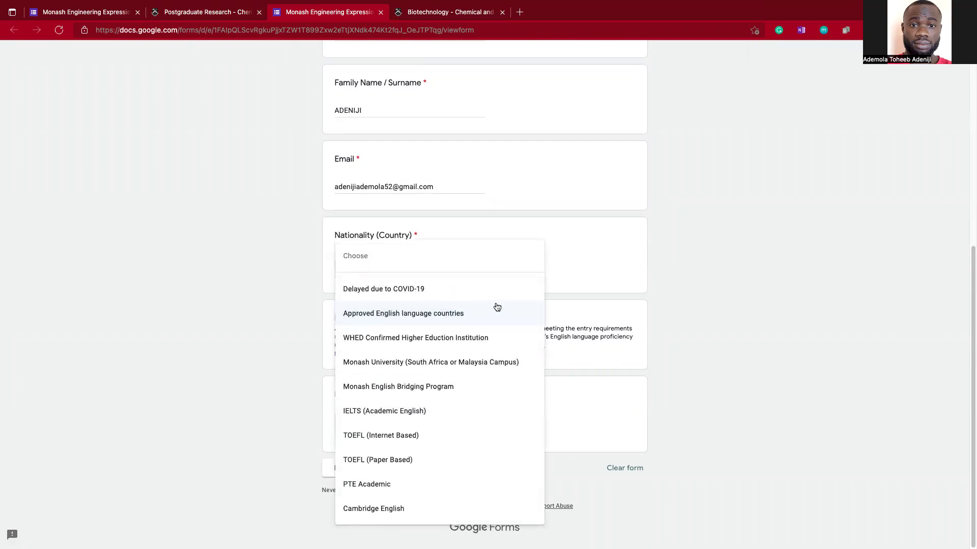
Step: Keep Approved English language countries as the English test and select Nigeria as the country
{"action": "left_click", "coordinate": [469, 322]}
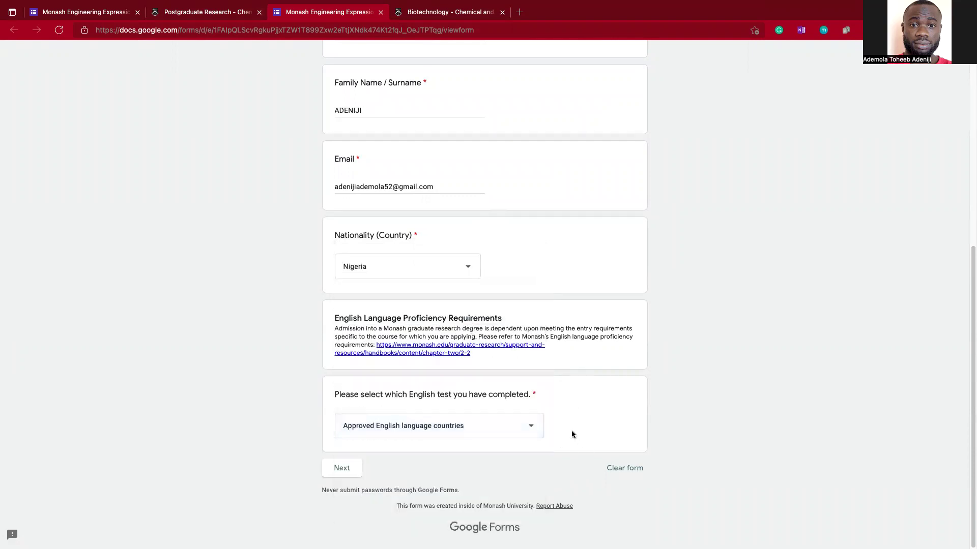
{"action": "left_click", "coordinate": [341, 468]}
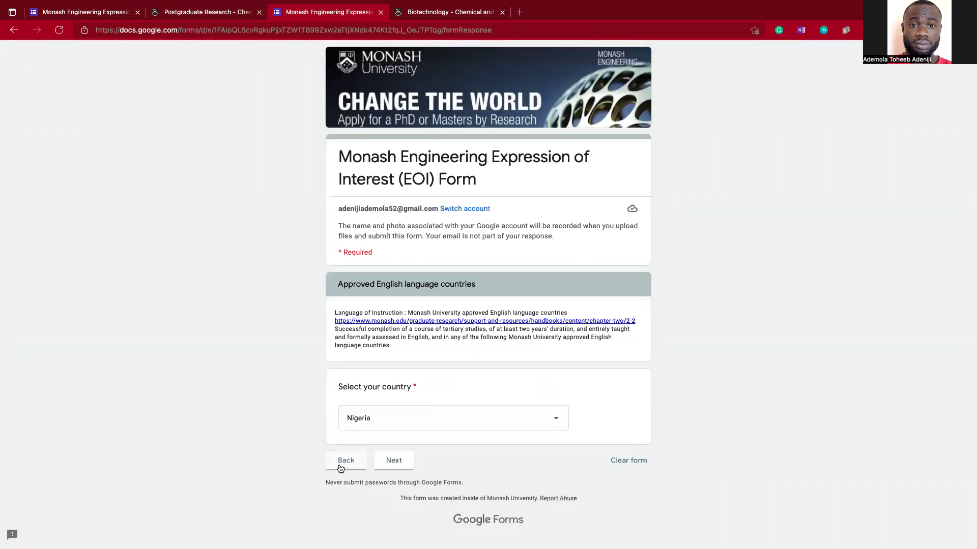
{"action": "left_click", "coordinate": [432, 416]}
{"action": "scroll", "coordinate": [473, 159], "scroll_direction": "up", "scroll_amount": 4}
{"action": "scroll", "coordinate": [472, 159], "scroll_direction": "up", "scroll_amount": 2}
{"action": "scroll", "coordinate": [473, 159], "scroll_direction": "down", "scroll_amount": 10}
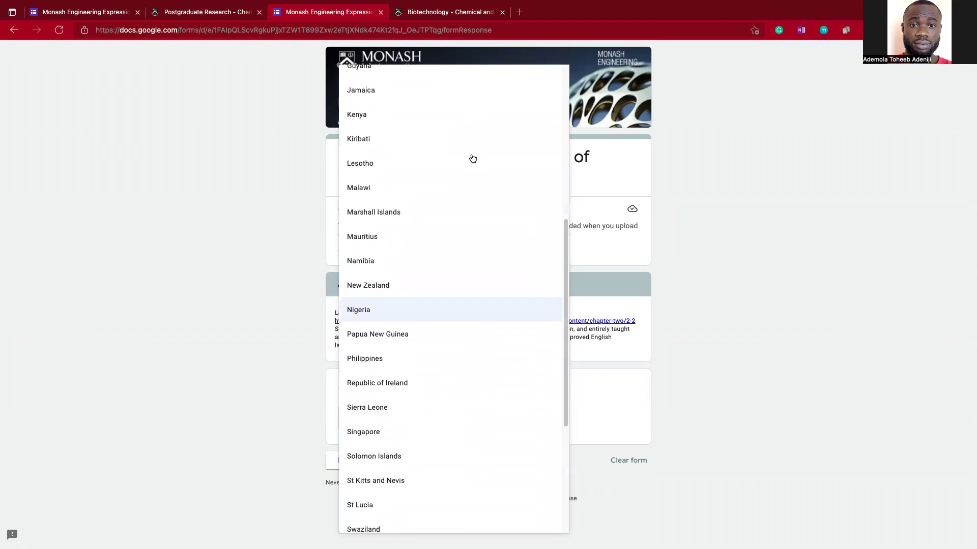
{"action": "scroll", "coordinate": [440, 408], "scroll_direction": "up", "scroll_amount": 10}
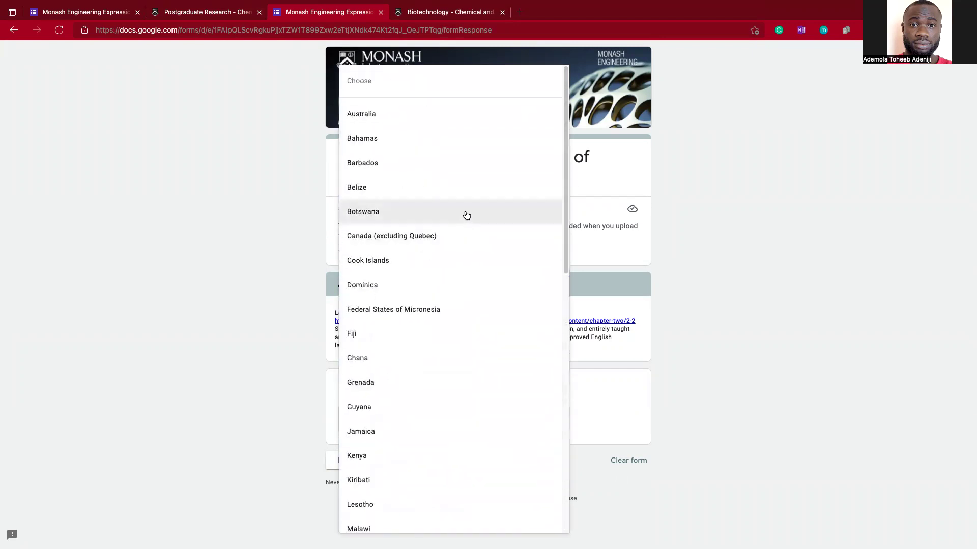
{"action": "scroll", "coordinate": [453, 331], "scroll_direction": "down", "scroll_amount": 6}
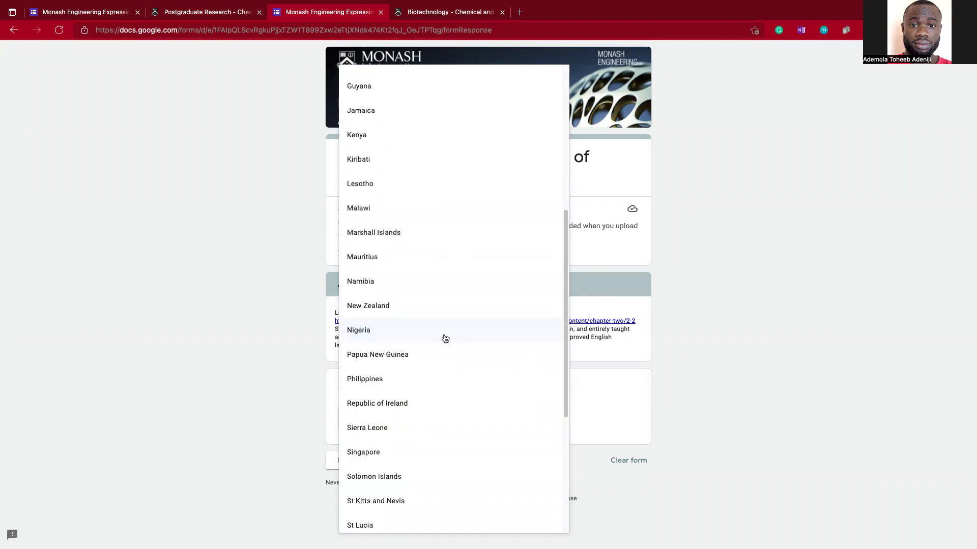
{"action": "left_click", "coordinate": [630, 429]}
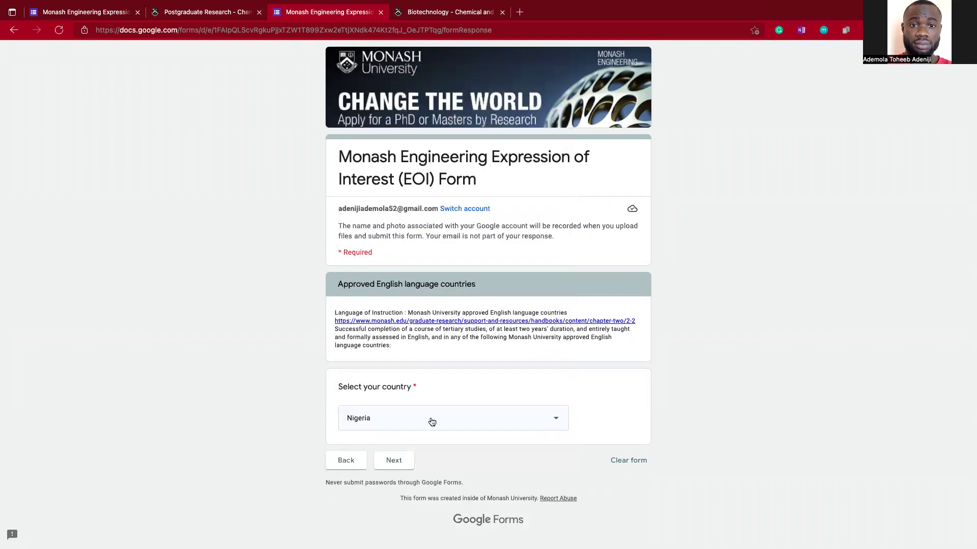
Step: Pass the Chemical Engineering department page and re-select the current CHEM potential supervisor
{"action": "left_click", "coordinate": [392, 461]}
{"action": "scroll", "coordinate": [481, 324], "scroll_direction": "down", "scroll_amount": 1}
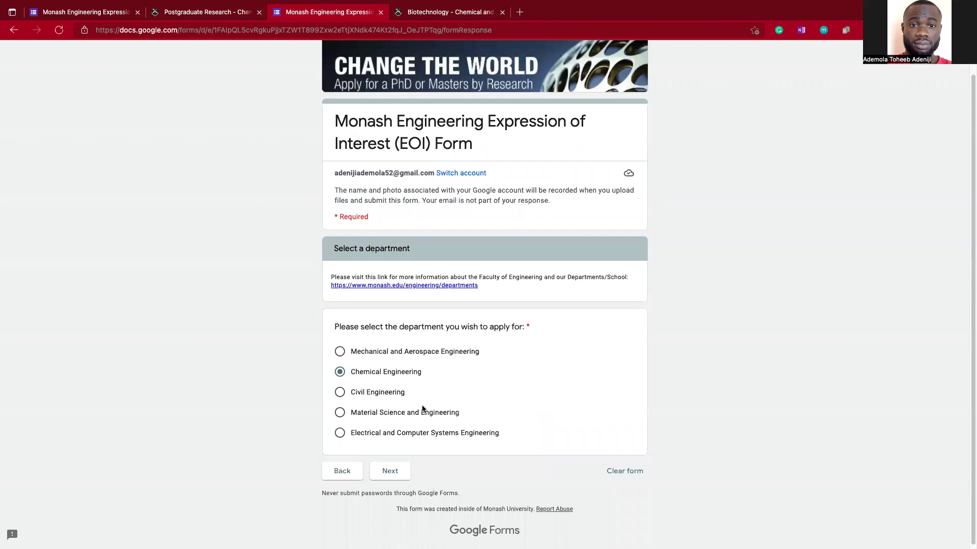
{"action": "left_click", "coordinate": [389, 471]}
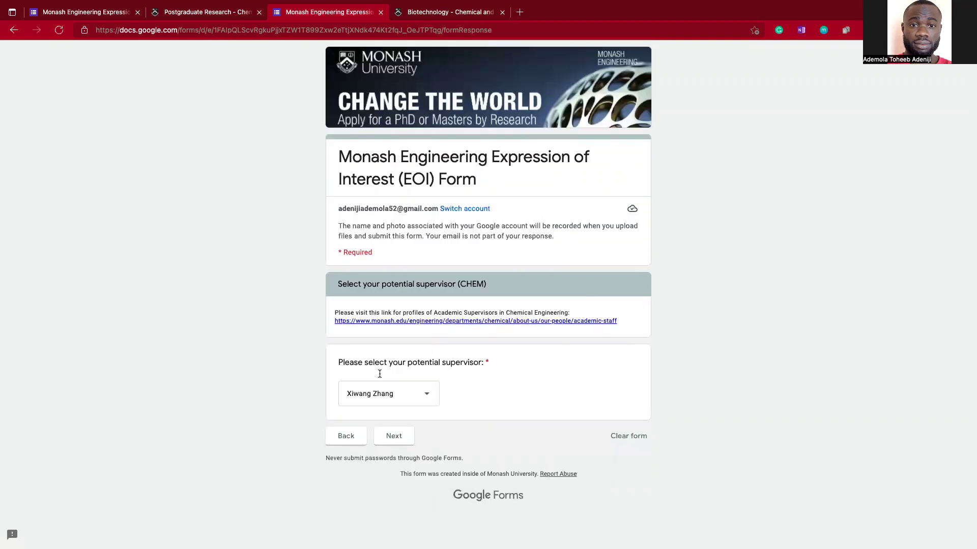
{"action": "left_click", "coordinate": [403, 397]}
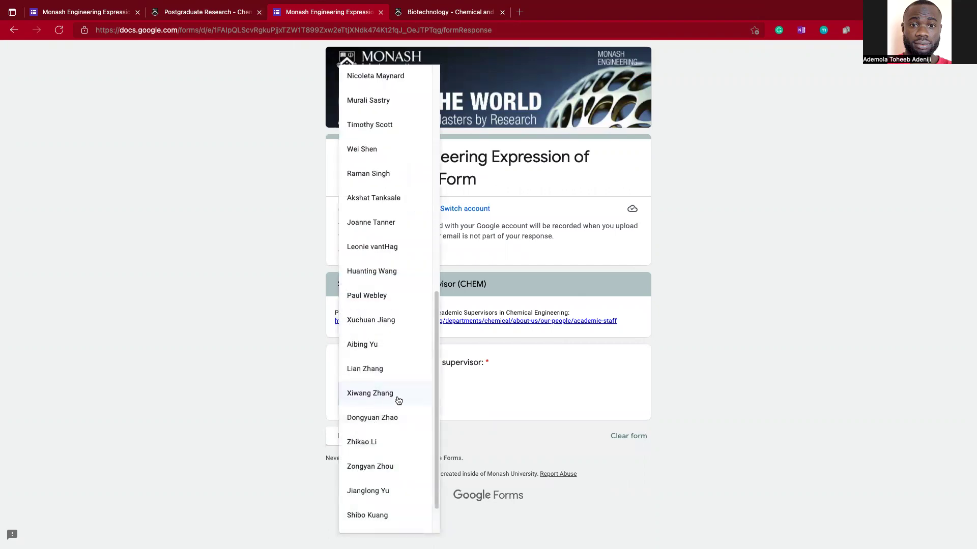
{"action": "scroll", "coordinate": [394, 162], "scroll_direction": "up", "scroll_amount": 7}
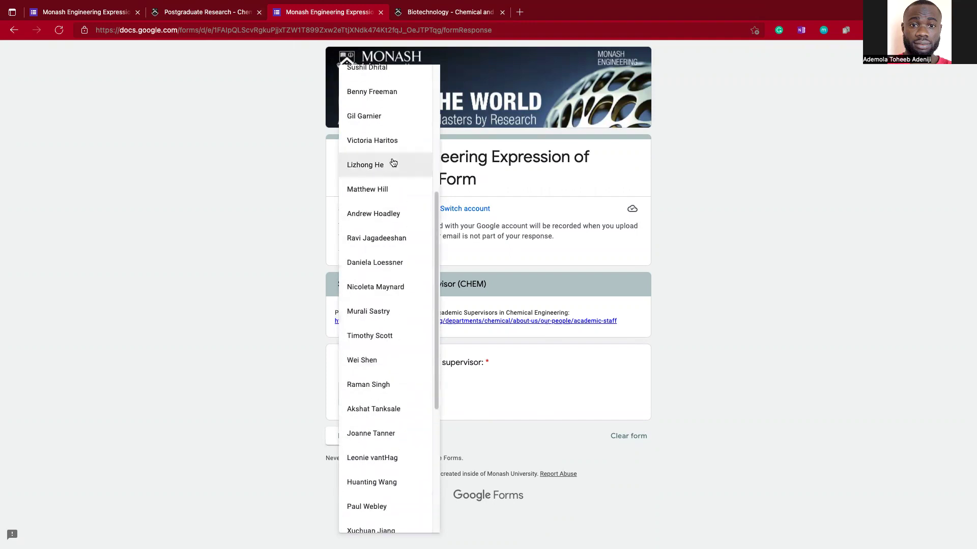
{"action": "scroll", "coordinate": [392, 159], "scroll_direction": "up", "scroll_amount": 3}
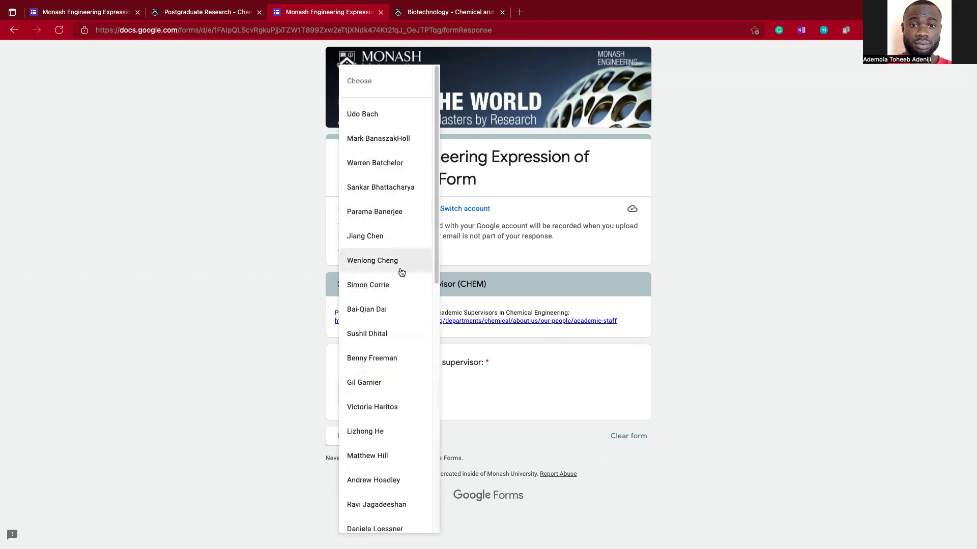
{"action": "scroll", "coordinate": [386, 372], "scroll_direction": "down", "scroll_amount": 10}
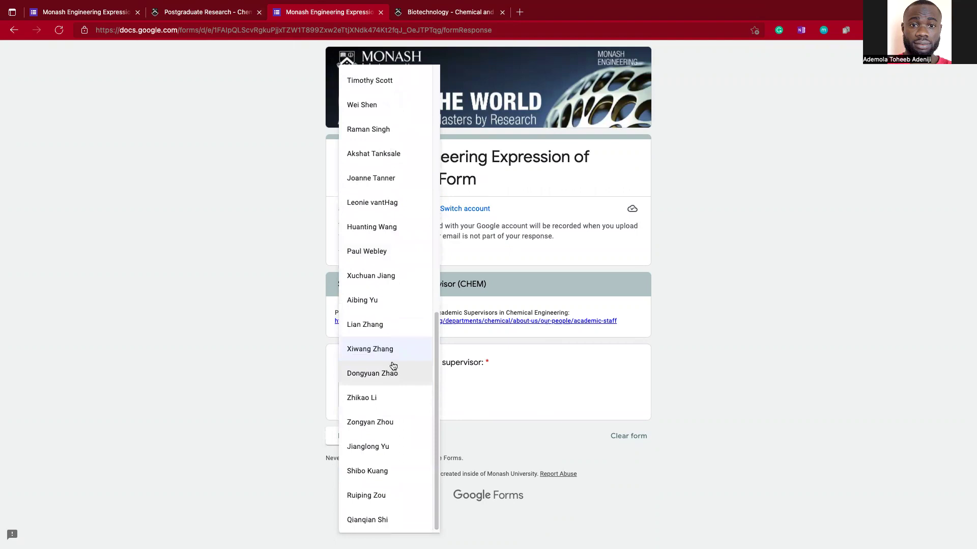
{"action": "left_click", "coordinate": [569, 387]}
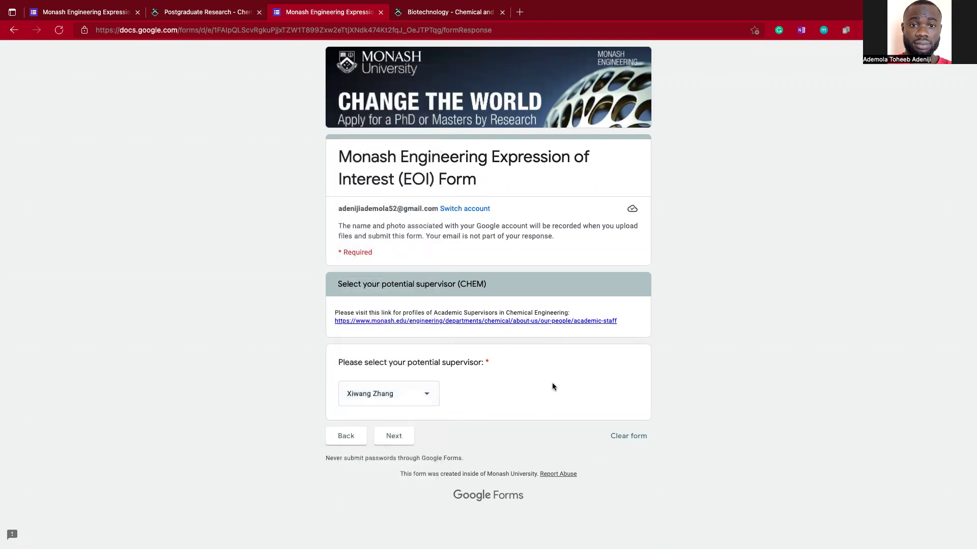
Step: Check the Education page's Bachelor institute name and uploaded transcript
{"action": "left_click", "coordinate": [395, 436]}
{"action": "scroll", "coordinate": [485, 309], "scroll_direction": "down", "scroll_amount": 3}
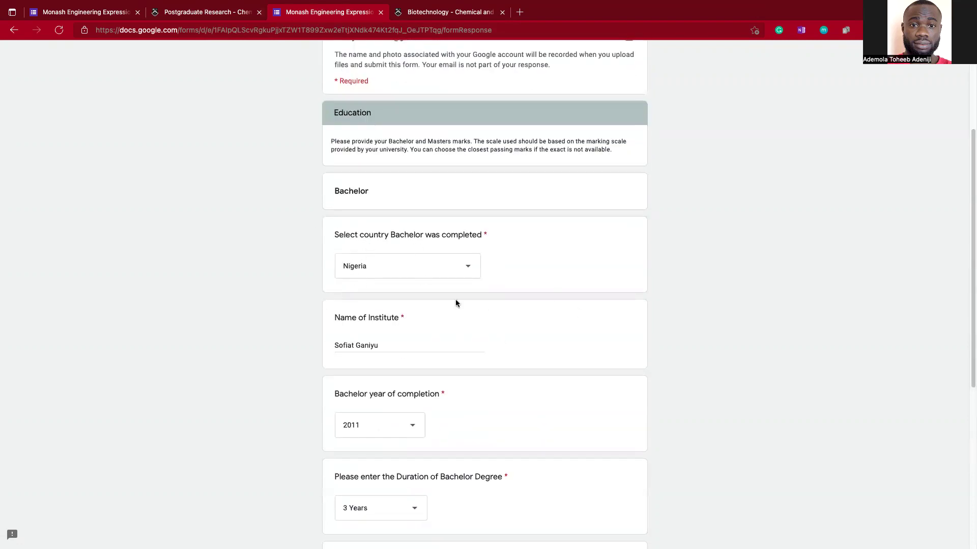
{"action": "scroll", "coordinate": [468, 304], "scroll_direction": "down", "scroll_amount": 1}
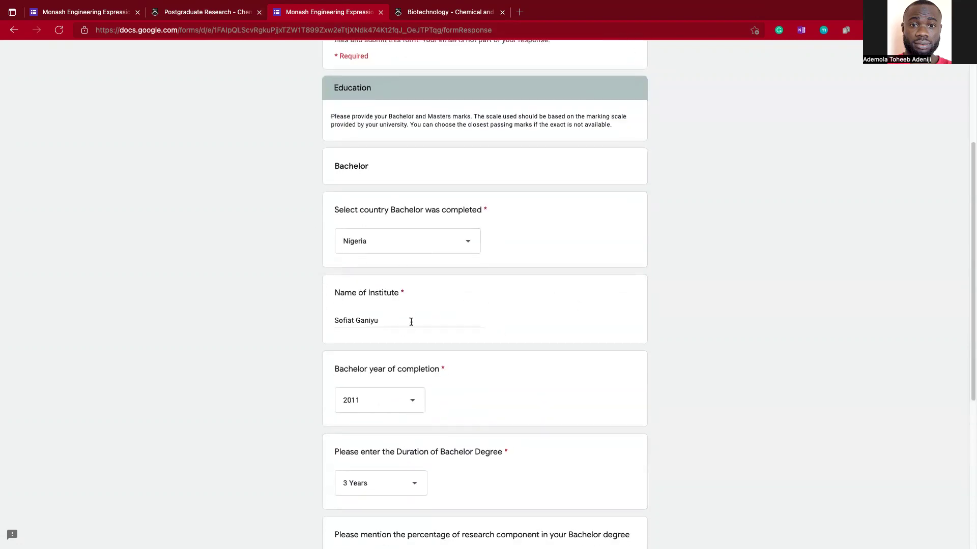
{"action": "left_click", "coordinate": [411, 322]}
{"action": "left_click_drag", "start_coordinate": [410, 321], "coordinate": [300, 314]}
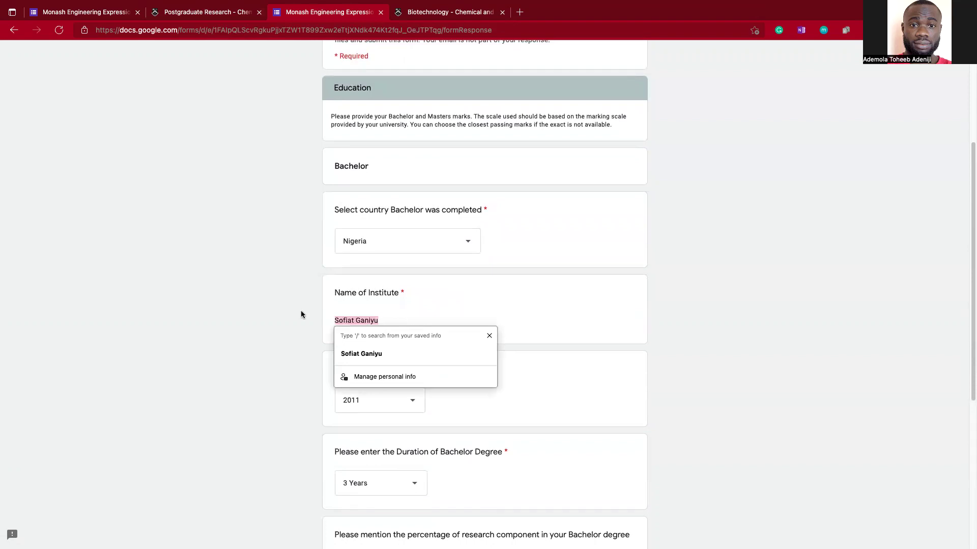
{"action": "left_click", "coordinate": [514, 301]}
{"action": "scroll", "coordinate": [427, 315], "scroll_direction": "down", "scroll_amount": 2}
{"action": "scroll", "coordinate": [427, 314], "scroll_direction": "down", "scroll_amount": 3}
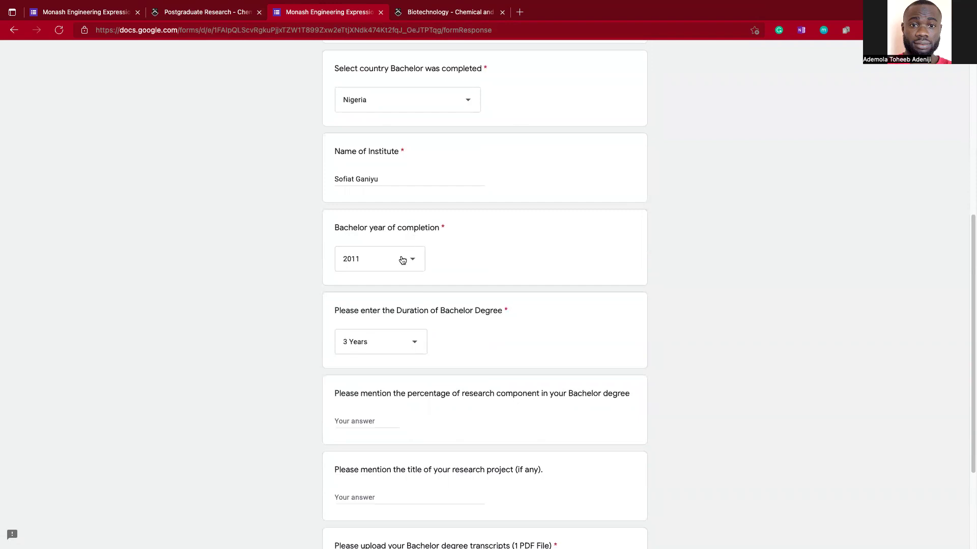
{"action": "scroll", "coordinate": [383, 267], "scroll_direction": "down", "scroll_amount": 5}
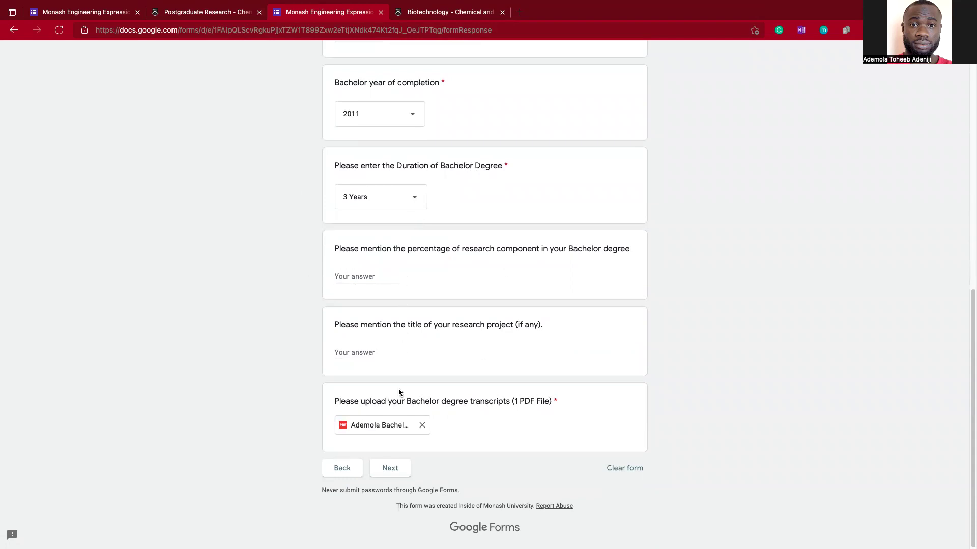
Step: Review the Bachelor marks of 4.83 on a 5 GPA scale and continue to Masters
{"action": "left_click", "coordinate": [389, 466]}
{"action": "scroll", "coordinate": [452, 329], "scroll_direction": "down", "scroll_amount": 3}
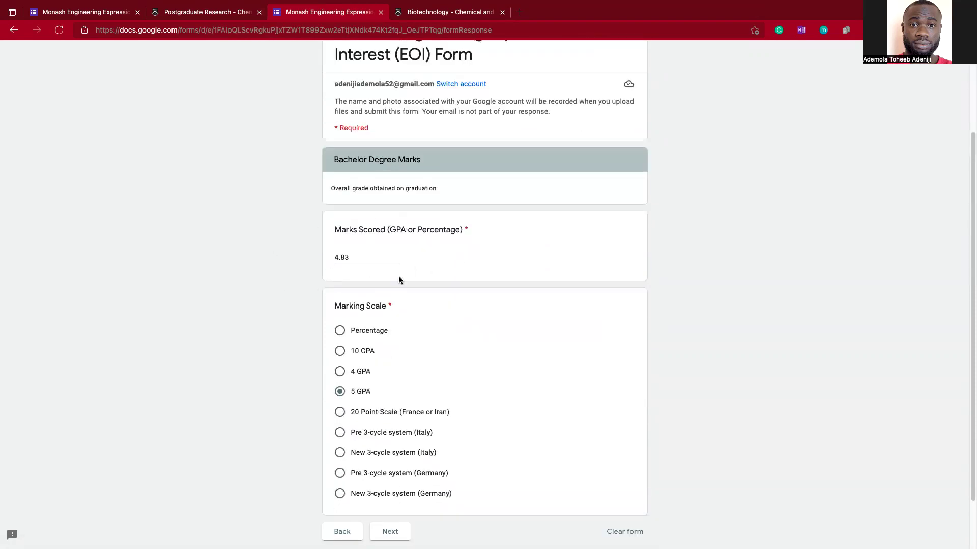
{"action": "scroll", "coordinate": [407, 310], "scroll_direction": "down", "scroll_amount": 2}
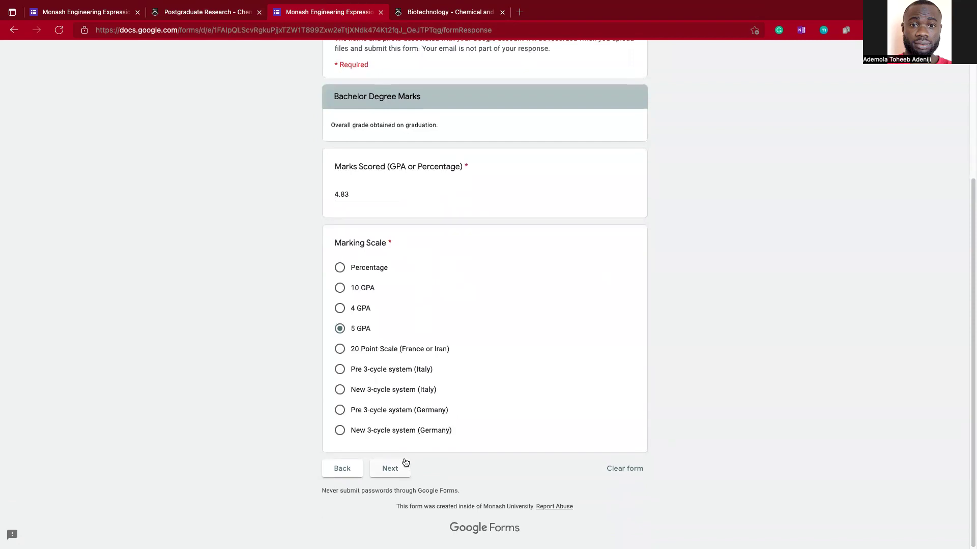
{"action": "left_click", "coordinate": [390, 469]}
Step: Skip the Masters page and answer Yes to having published a journal article or paper
{"action": "scroll", "coordinate": [441, 309], "scroll_direction": "down", "scroll_amount": 3}
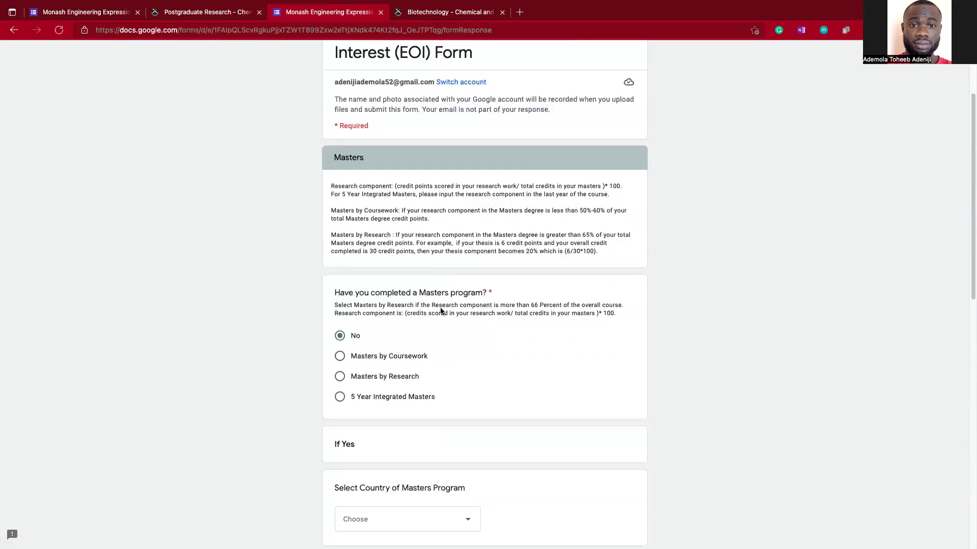
{"action": "scroll", "coordinate": [440, 309], "scroll_direction": "down", "scroll_amount": 1}
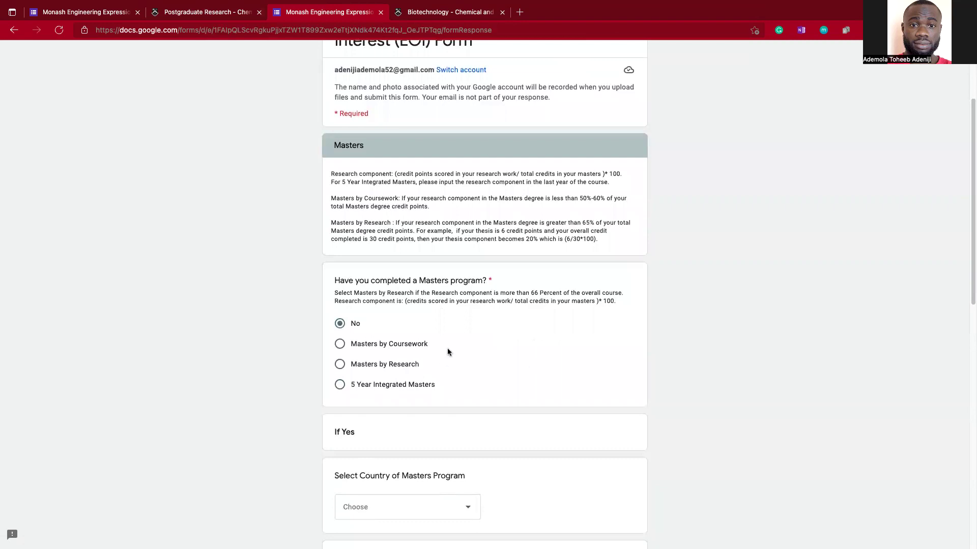
{"action": "scroll", "coordinate": [447, 352], "scroll_direction": "down", "scroll_amount": 2}
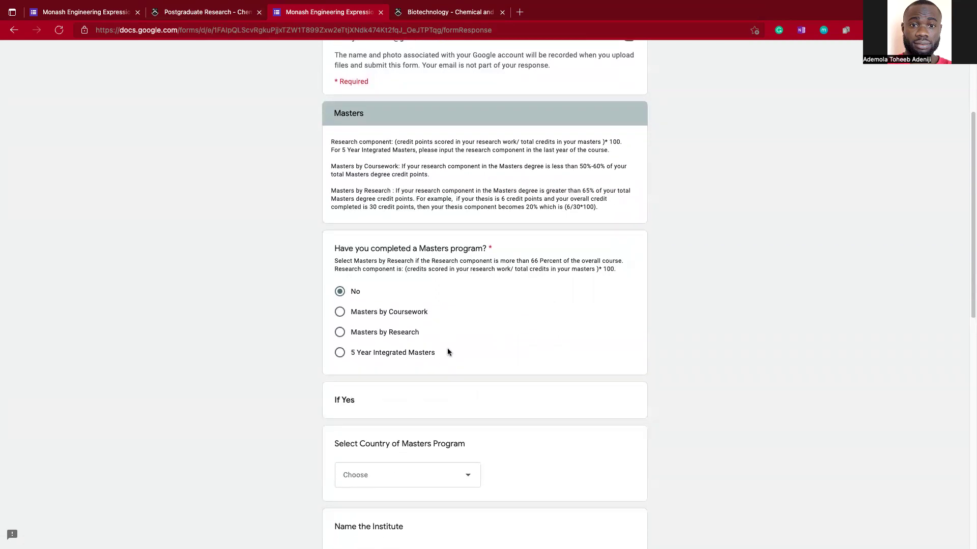
{"action": "scroll", "coordinate": [394, 333], "scroll_direction": "down", "scroll_amount": 3}
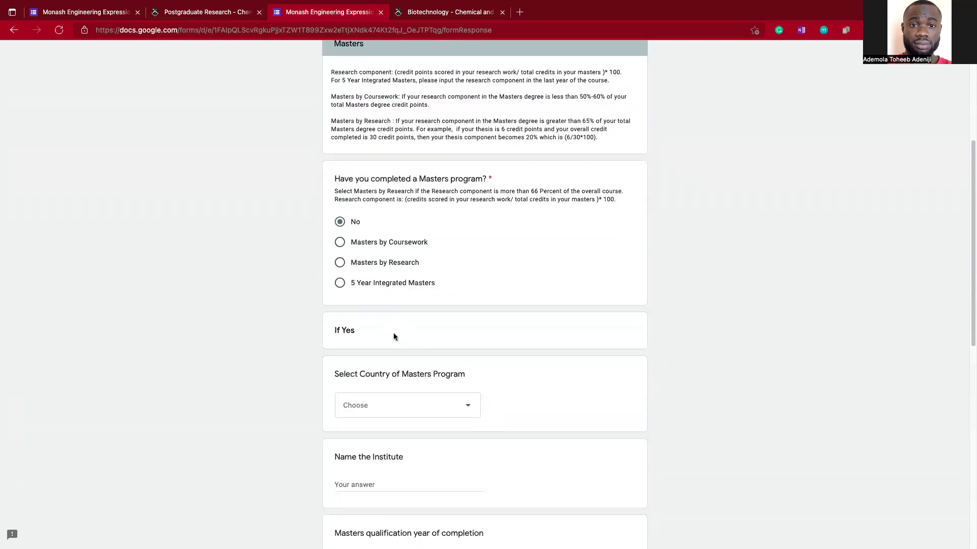
{"action": "scroll", "coordinate": [394, 255], "scroll_direction": "down", "scroll_amount": 15}
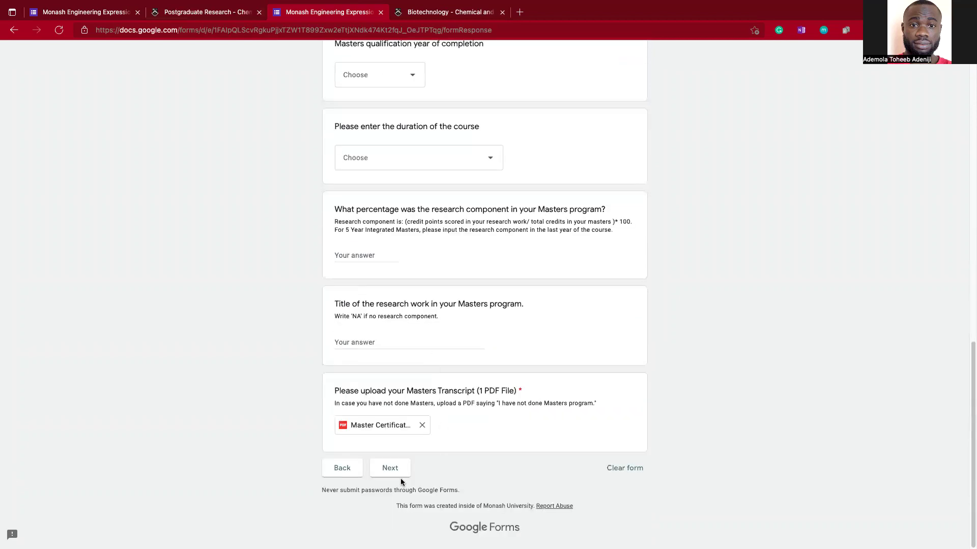
{"action": "left_click", "coordinate": [399, 472]}
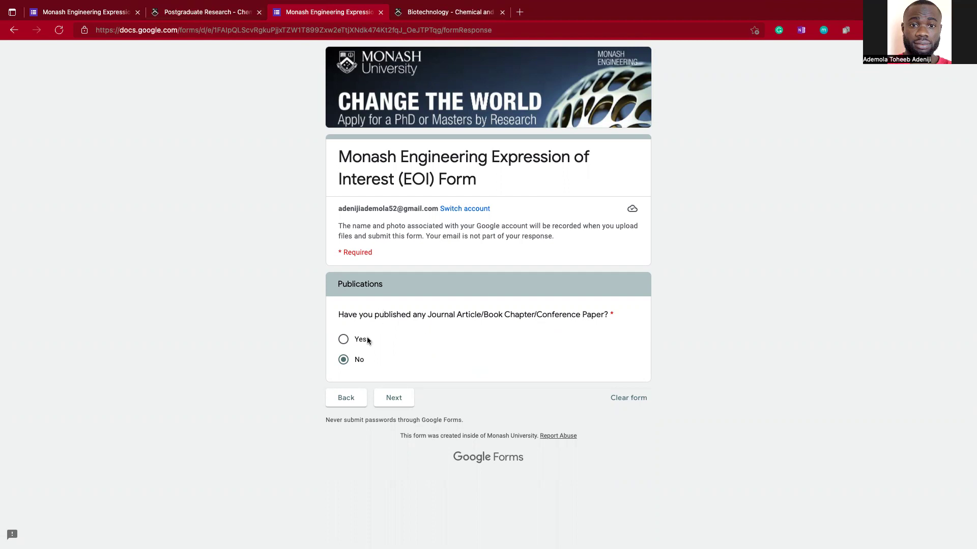
{"action": "left_click", "coordinate": [342, 342]}
Step: Open Publication Details and look over the 1st and 2nd publication questions
{"action": "left_click", "coordinate": [396, 399]}
{"action": "scroll", "coordinate": [471, 374], "scroll_direction": "down", "scroll_amount": 6}
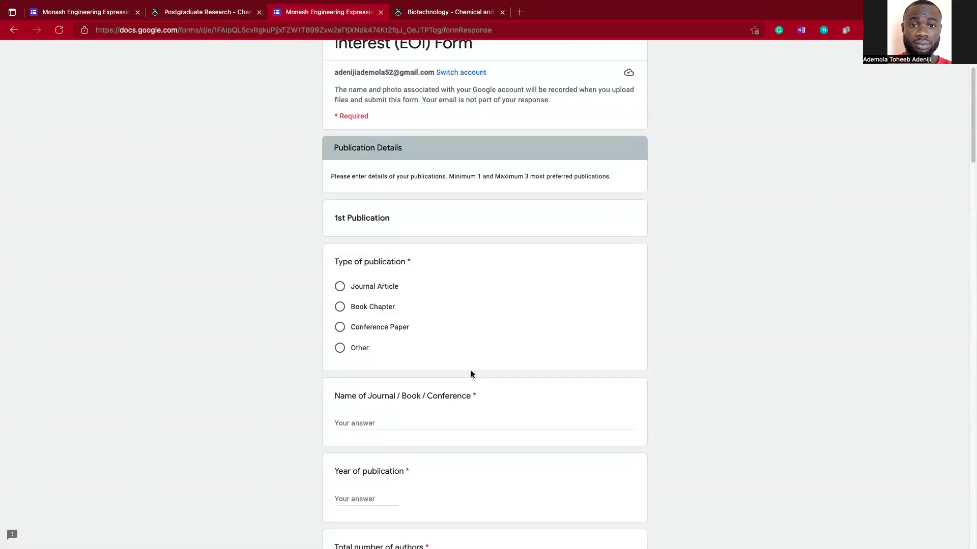
{"action": "scroll", "coordinate": [418, 368], "scroll_direction": "down", "scroll_amount": 4}
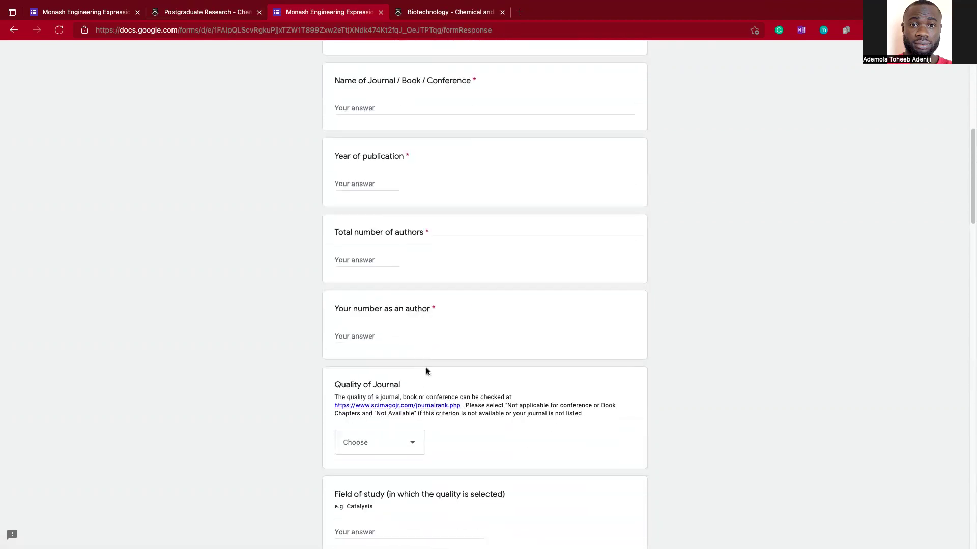
{"action": "scroll", "coordinate": [499, 399], "scroll_direction": "down", "scroll_amount": 2}
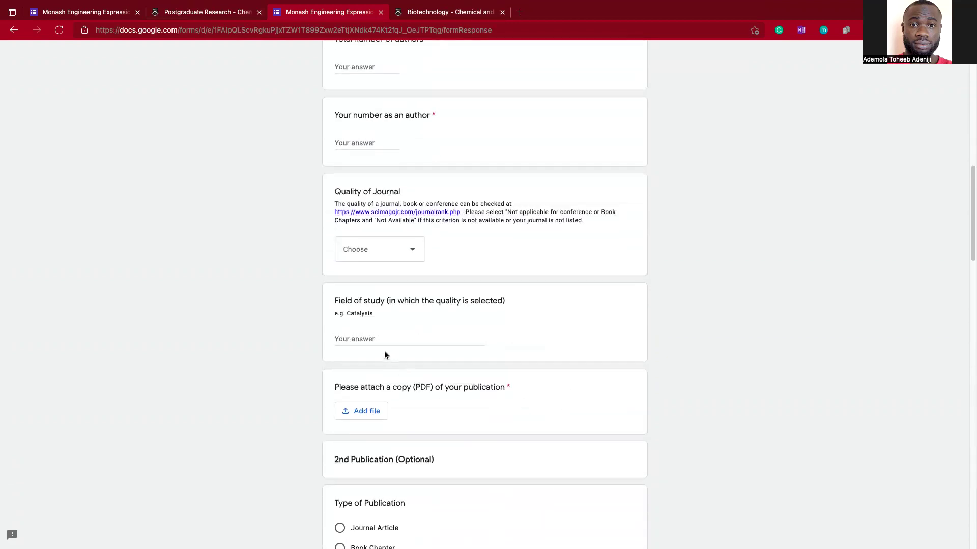
{"action": "scroll", "coordinate": [434, 357], "scroll_direction": "down", "scroll_amount": 3}
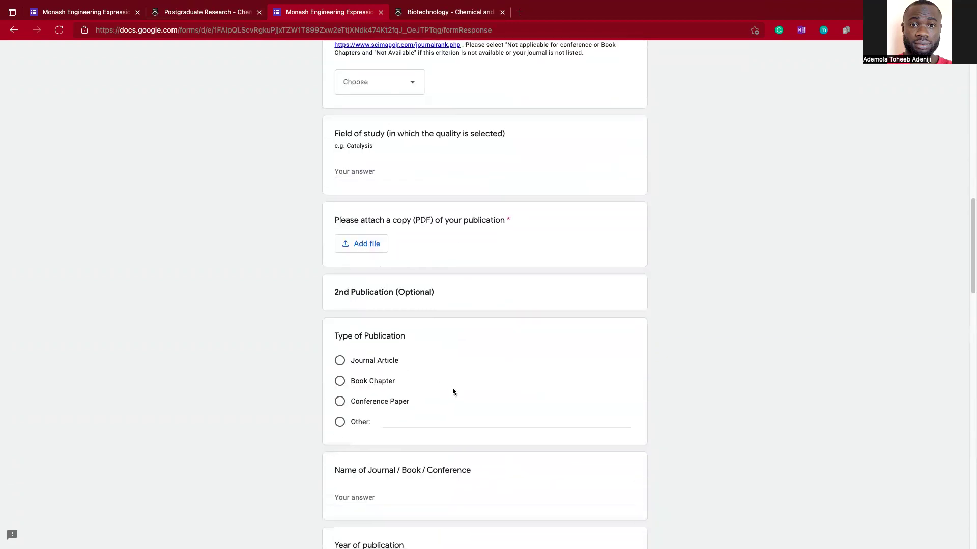
{"action": "scroll", "coordinate": [450, 390], "scroll_direction": "down", "scroll_amount": 1}
{"action": "scroll", "coordinate": [450, 387], "scroll_direction": "up", "scroll_amount": 2}
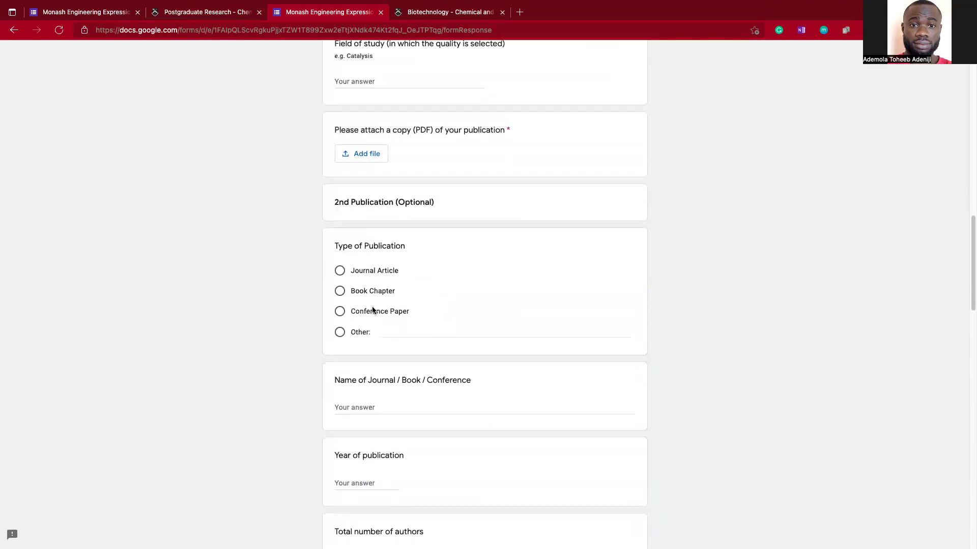
{"action": "scroll", "coordinate": [410, 279], "scroll_direction": "up", "scroll_amount": 3}
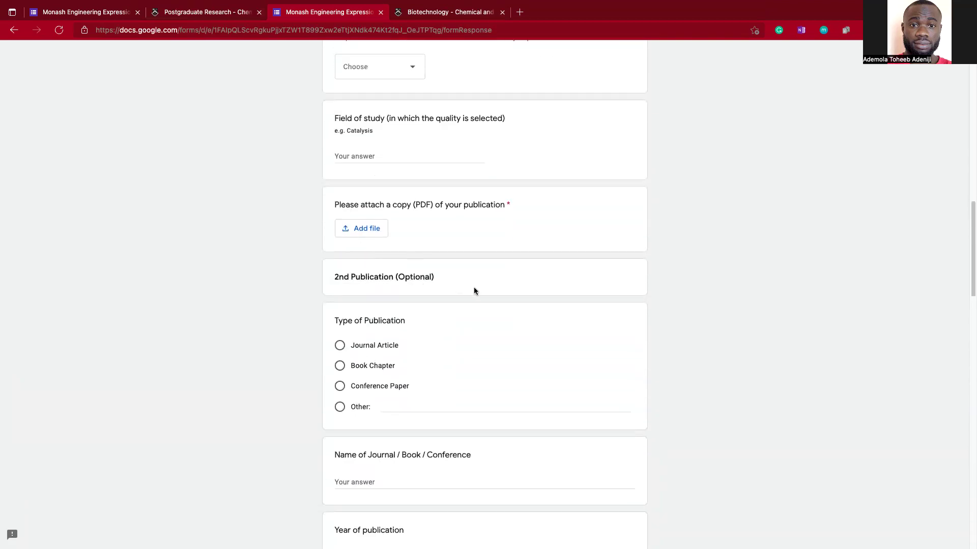
{"action": "scroll", "coordinate": [474, 291], "scroll_direction": "up", "scroll_amount": 5}
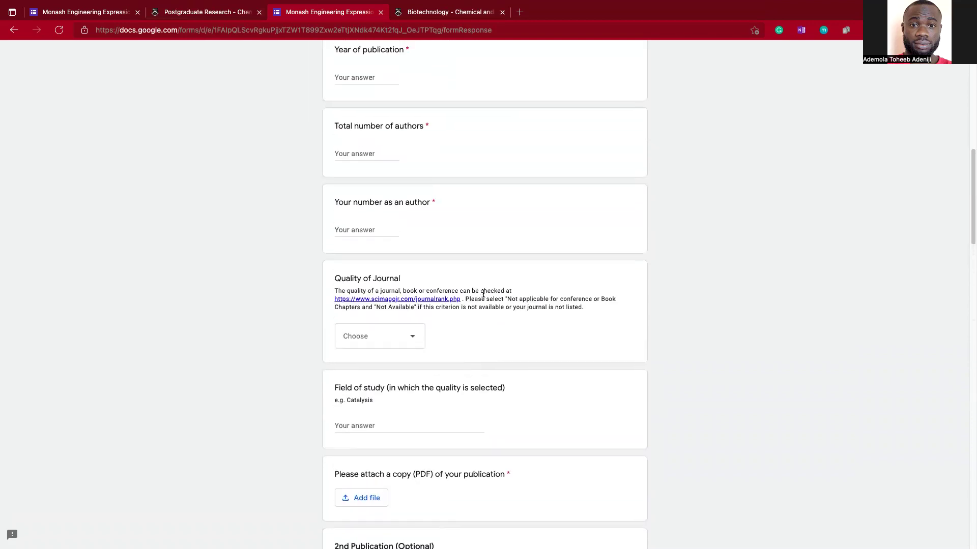
{"action": "scroll", "coordinate": [483, 294], "scroll_direction": "up", "scroll_amount": 3}
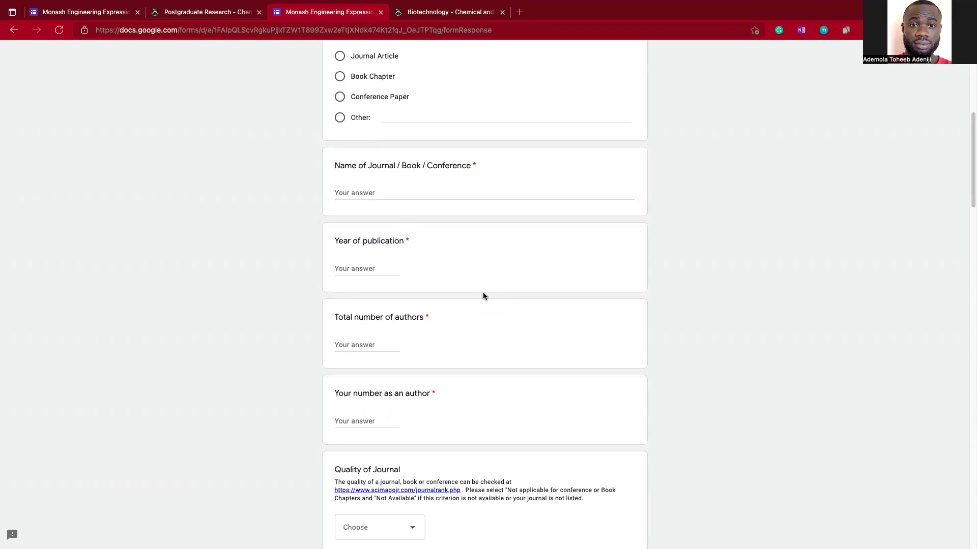
Step: Set the first publication's type to Other, described as 'Expweriemn'
{"action": "scroll", "coordinate": [483, 296], "scroll_direction": "up", "scroll_amount": 5}
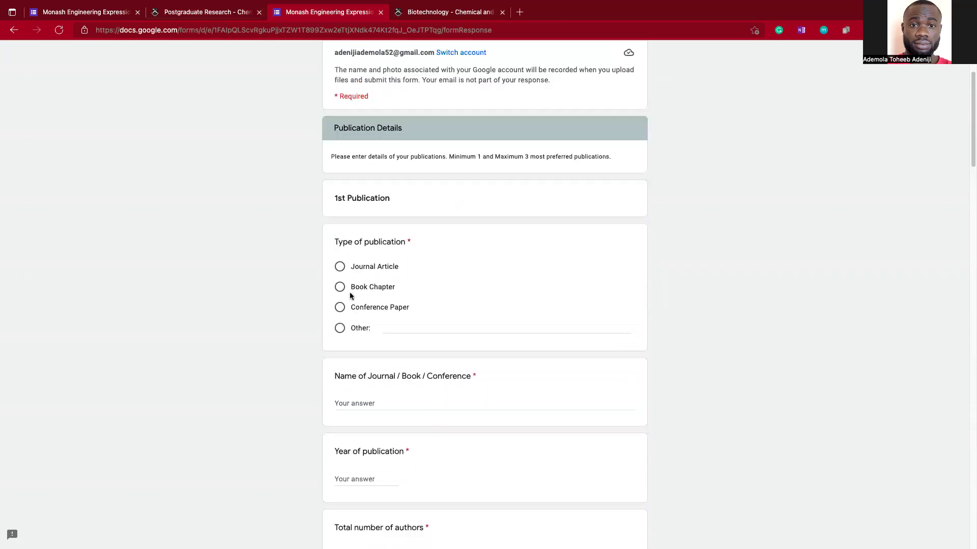
{"action": "left_click", "coordinate": [348, 332]}
{"action": "scroll", "coordinate": [419, 318], "scroll_direction": "down", "scroll_amount": 2}
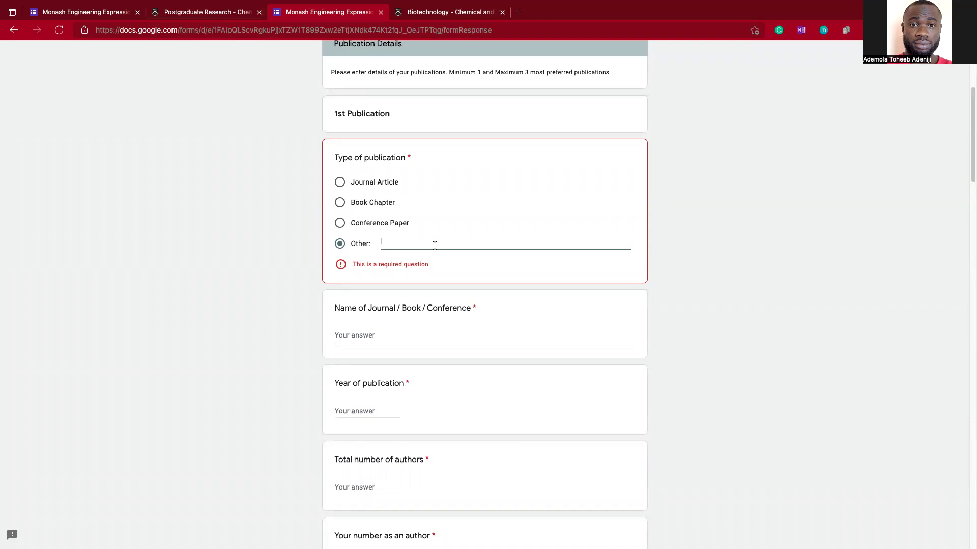
{"action": "type", "text": "E"}
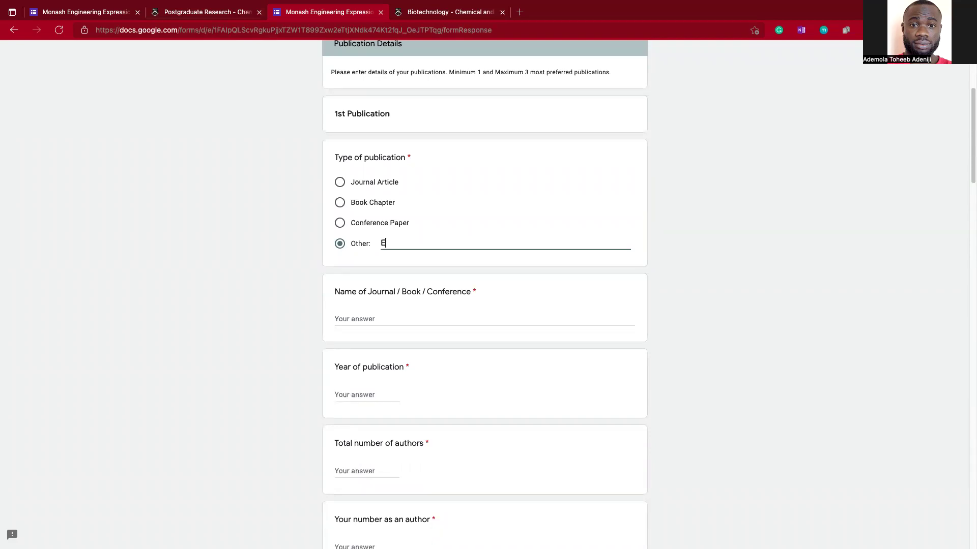
{"action": "type", "text": "xpweriemn"}
{"action": "scroll", "coordinate": [532, 255], "scroll_direction": "up", "scroll_amount": 3}
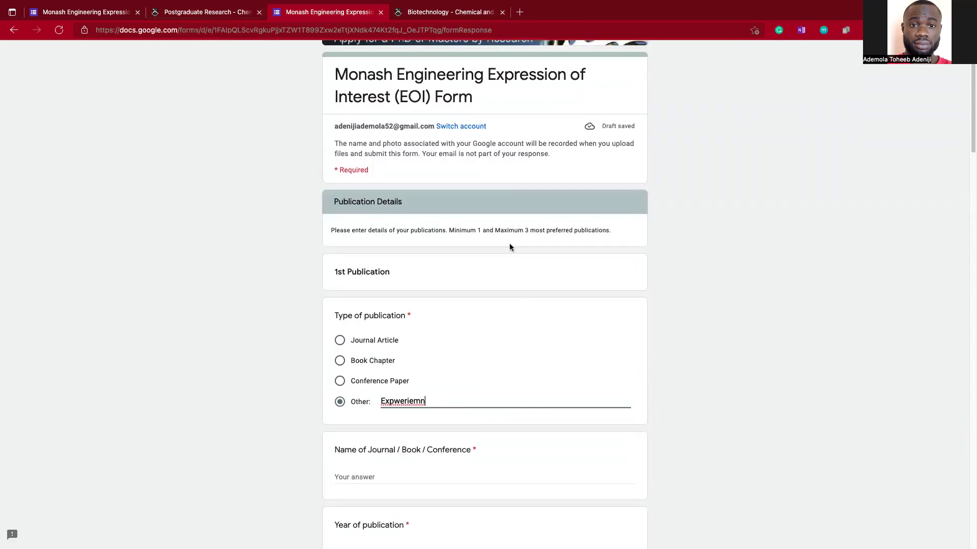
{"action": "scroll", "coordinate": [519, 315], "scroll_direction": "down", "scroll_amount": 3}
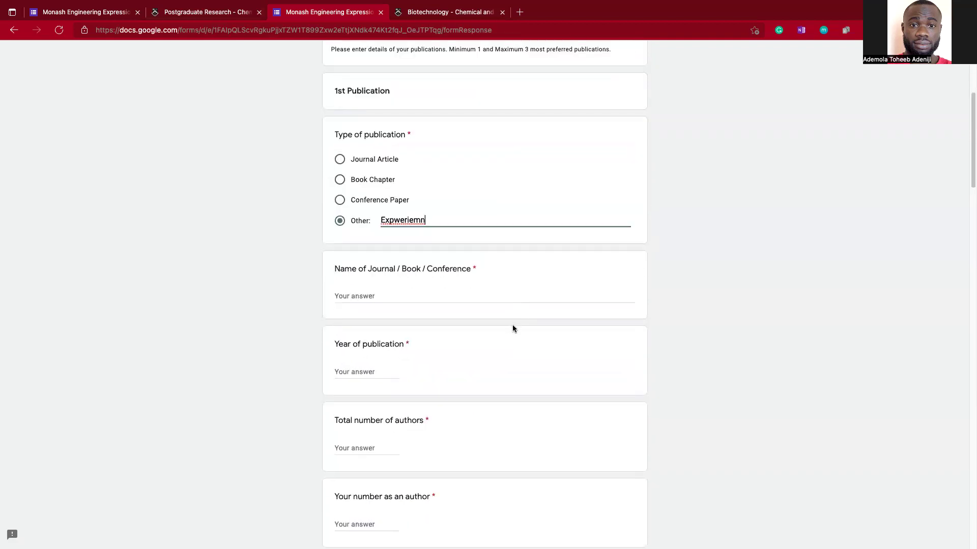
Step: Move through the journal or conference name and year of publication fields, leaving them unanswered
{"action": "left_click", "coordinate": [518, 298]}
{"action": "scroll", "coordinate": [512, 303], "scroll_direction": "down", "scroll_amount": 6}
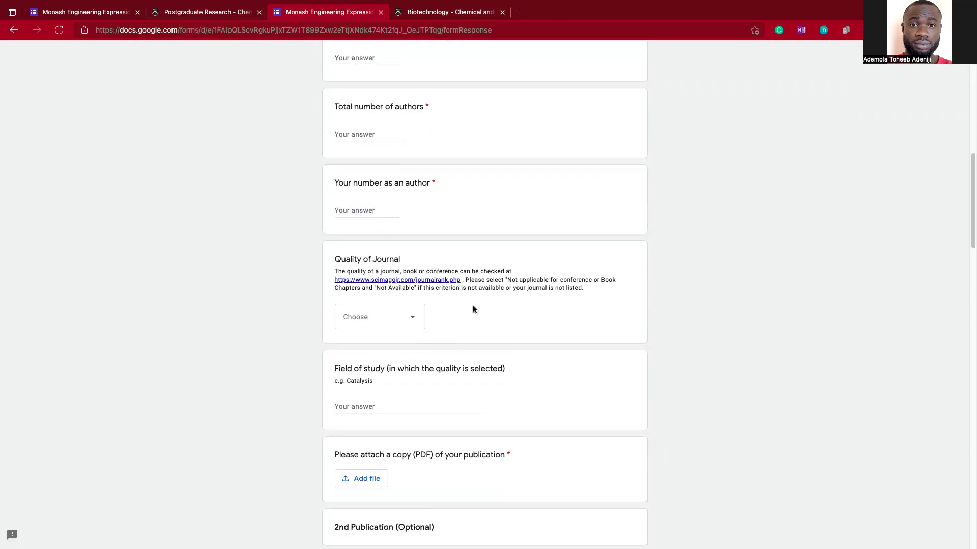
{"action": "scroll", "coordinate": [458, 448], "scroll_direction": "up", "scroll_amount": 3}
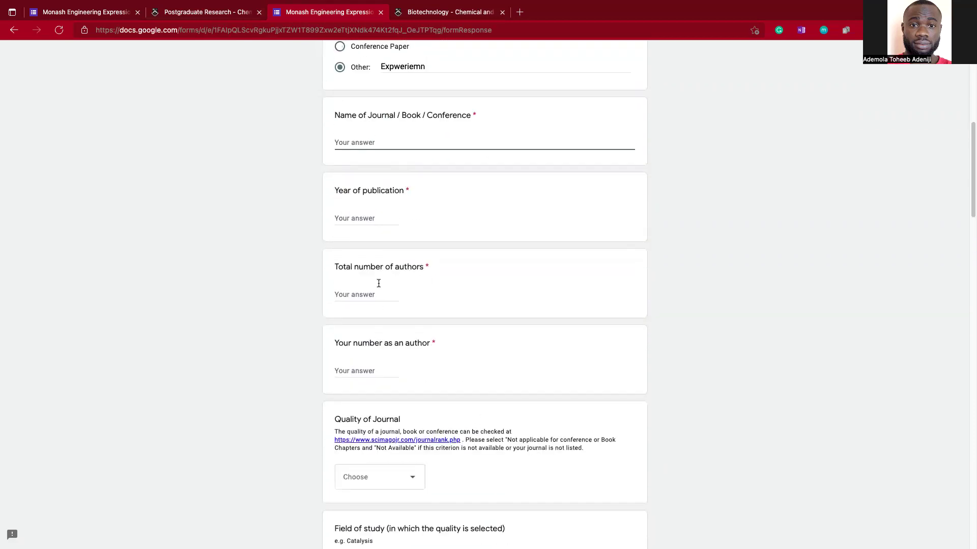
{"action": "left_click", "coordinate": [376, 214]}
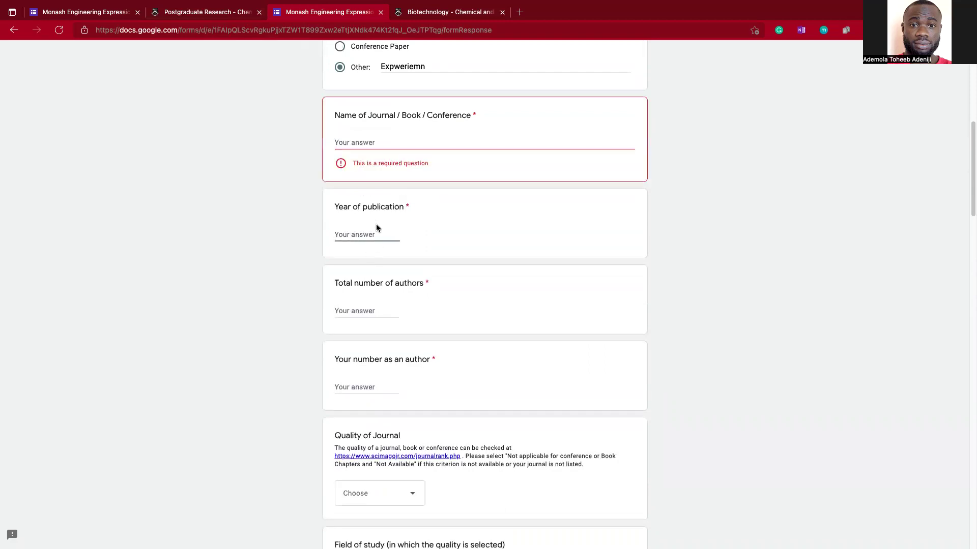
{"action": "scroll", "coordinate": [457, 272], "scroll_direction": "up", "scroll_amount": 2}
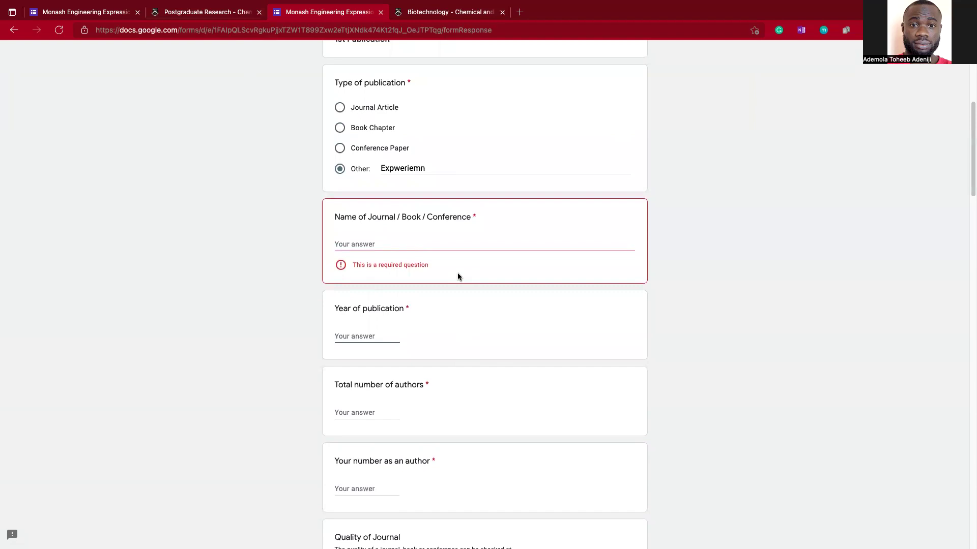
{"action": "scroll", "coordinate": [456, 276], "scroll_direction": "up", "scroll_amount": 2}
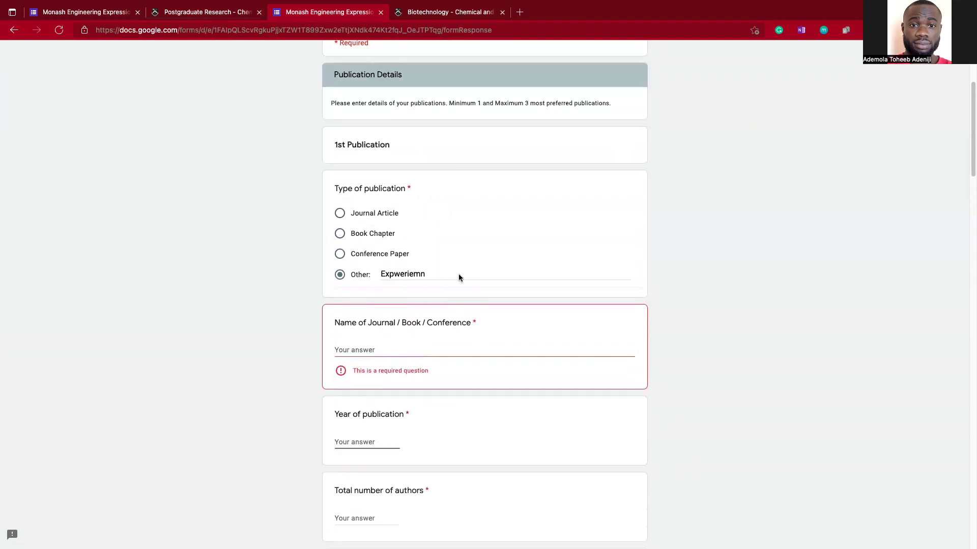
{"action": "scroll", "coordinate": [458, 275], "scroll_direction": "up", "scroll_amount": 1}
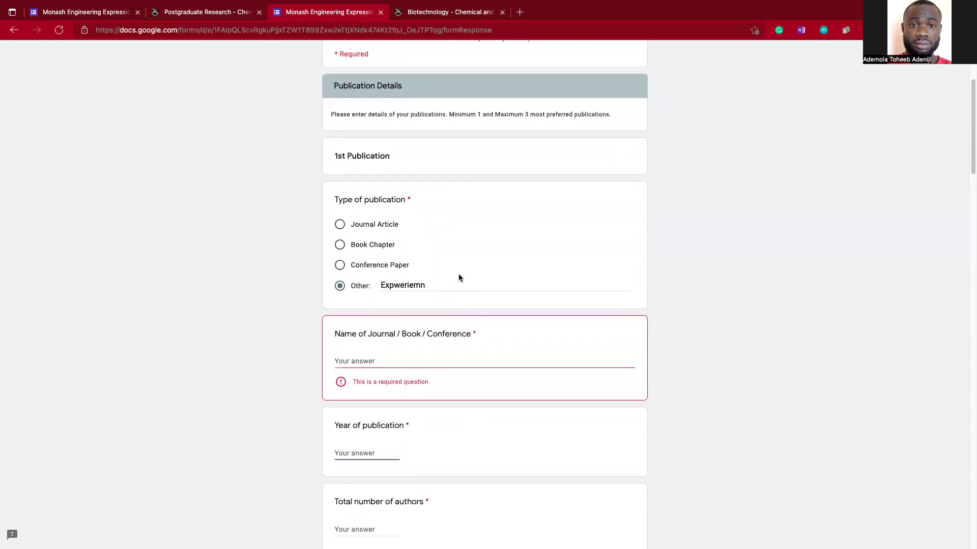
{"action": "scroll", "coordinate": [459, 278], "scroll_direction": "down", "scroll_amount": 3}
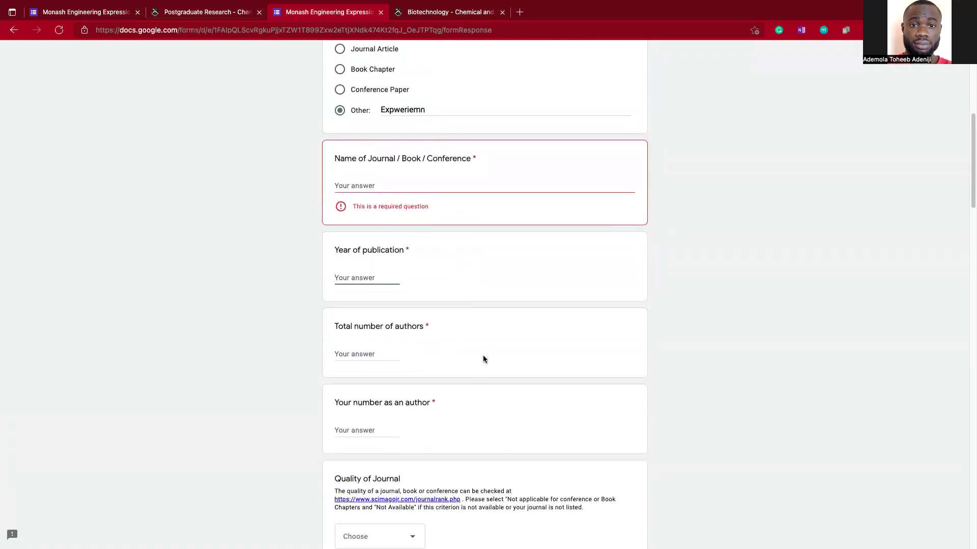
{"action": "scroll", "coordinate": [483, 356], "scroll_direction": "up", "scroll_amount": 5}
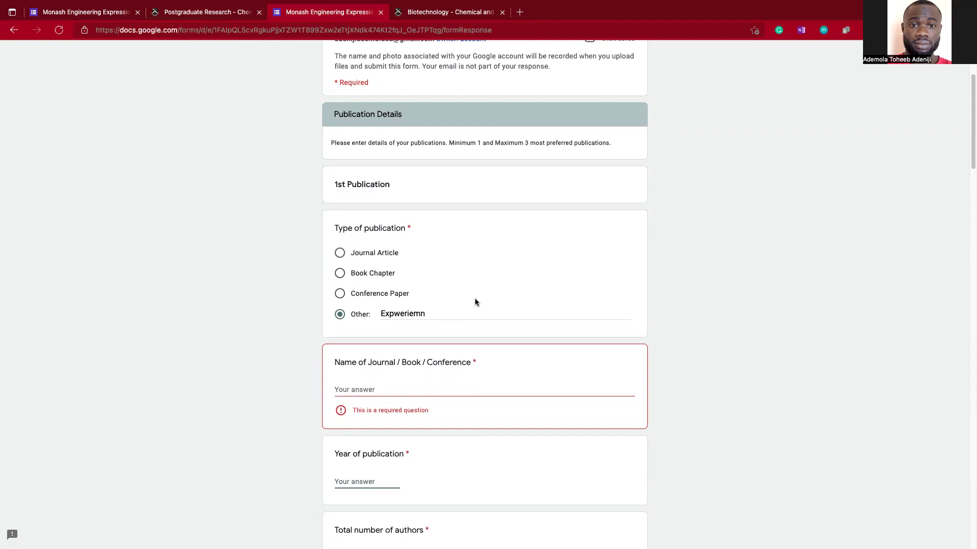
{"action": "scroll", "coordinate": [458, 288], "scroll_direction": "up", "scroll_amount": 3}
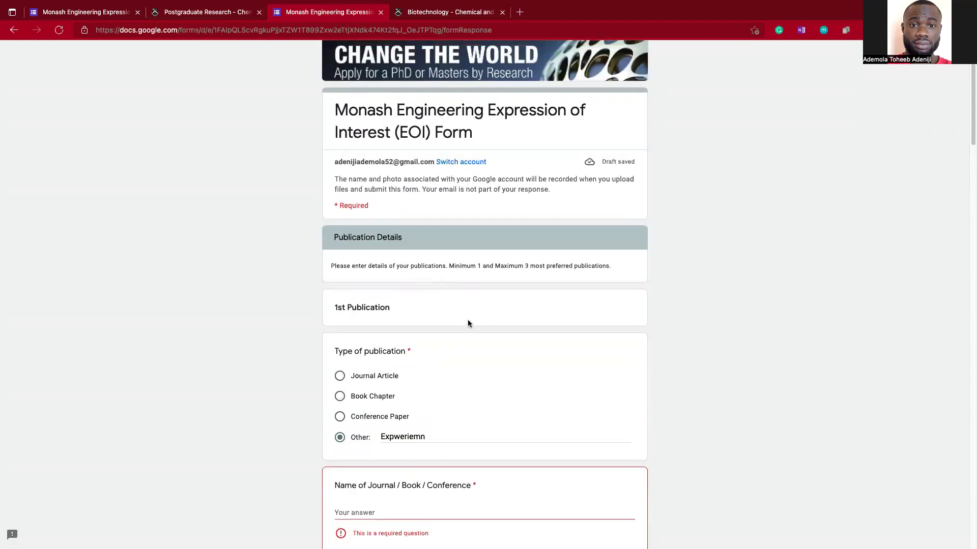
{"action": "scroll", "coordinate": [468, 320], "scroll_direction": "down", "scroll_amount": 1}
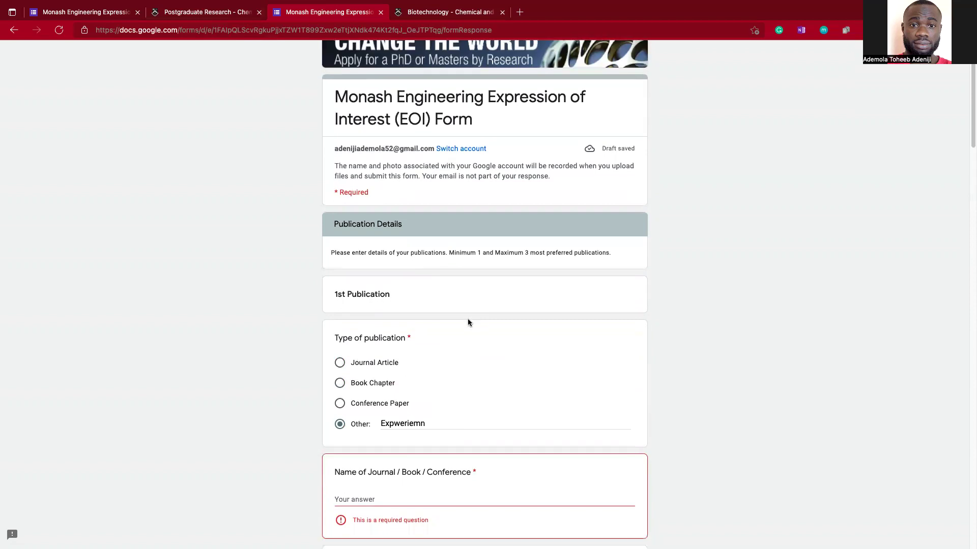
{"action": "scroll", "coordinate": [468, 321], "scroll_direction": "down", "scroll_amount": 3}
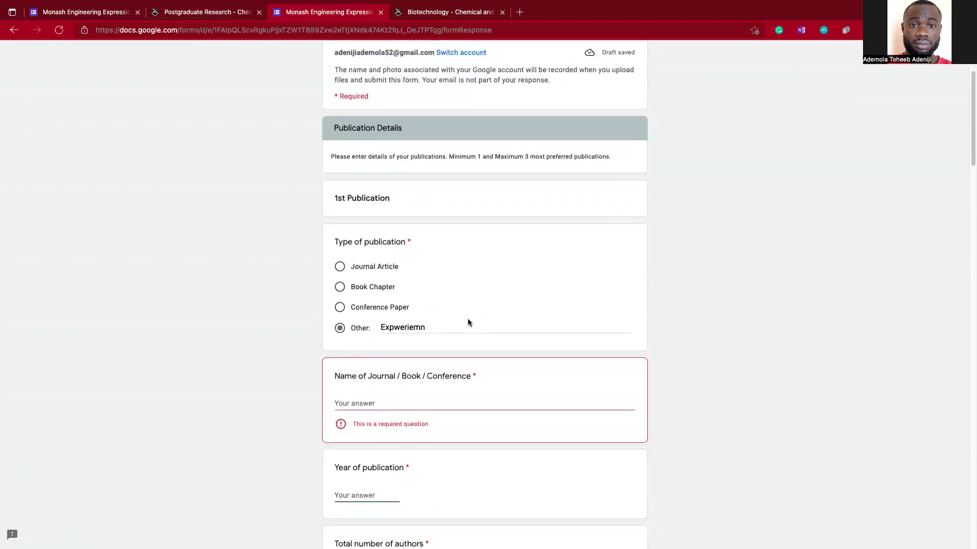
{"action": "scroll", "coordinate": [466, 314], "scroll_direction": "up", "scroll_amount": 3}
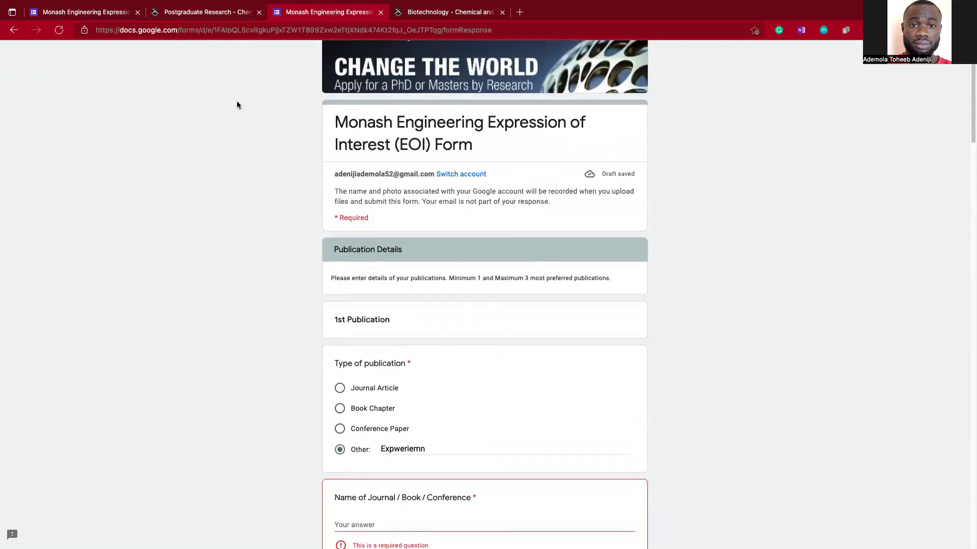
Step: Go back to reload the form and advance past the personal details and department selection sections
{"action": "left_click", "coordinate": [14, 30]}
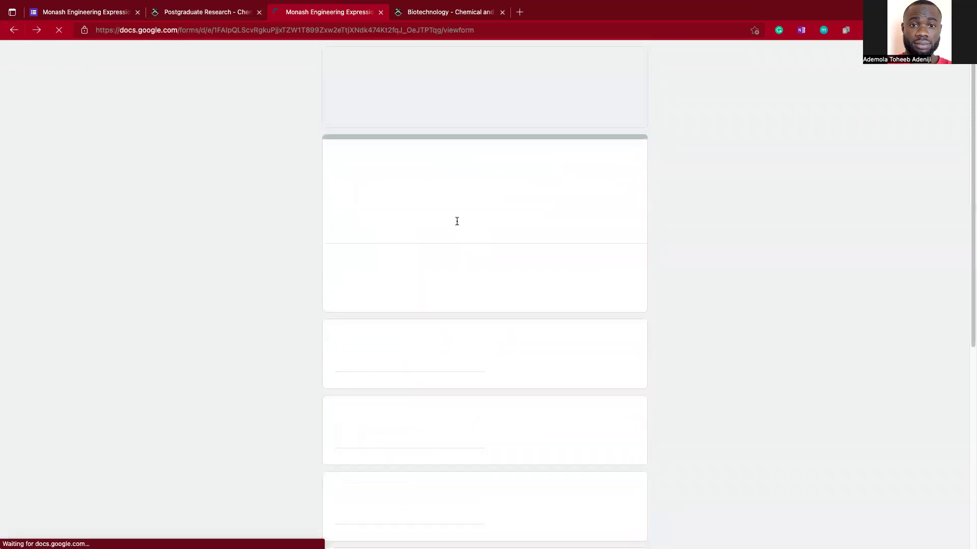
{"action": "scroll", "coordinate": [458, 224], "scroll_direction": "down", "scroll_amount": 6}
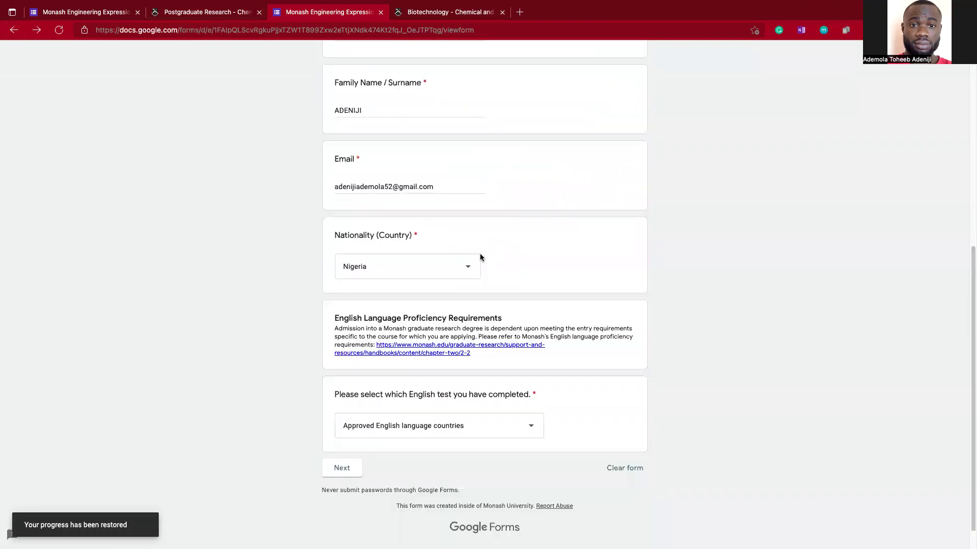
{"action": "left_click", "coordinate": [348, 473]}
{"action": "left_click", "coordinate": [393, 461]}
{"action": "left_click", "coordinate": [387, 505]}
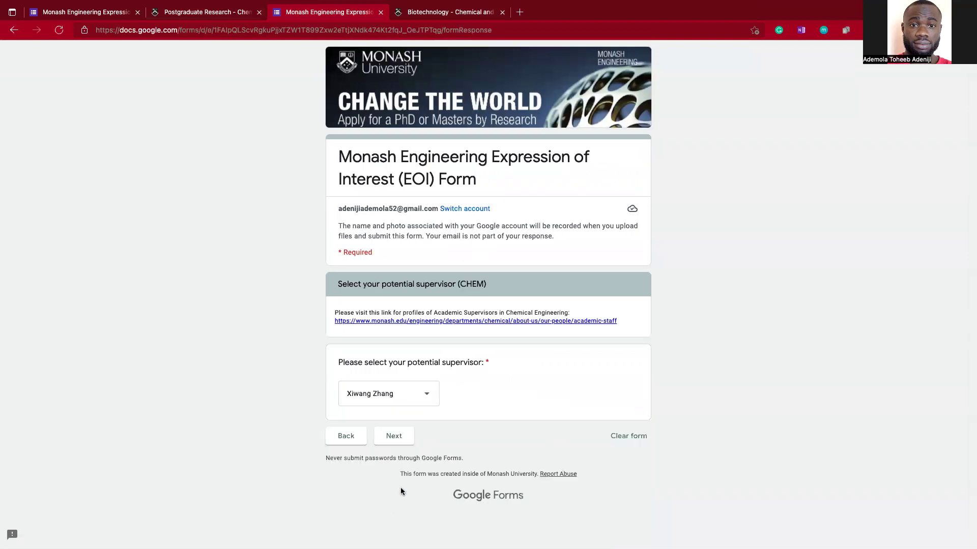
Step: Advance through the supervisor, Education, Bachelor and Masters marks sections to reach Publications
{"action": "left_click", "coordinate": [399, 436]}
{"action": "scroll", "coordinate": [398, 479], "scroll_direction": "down", "scroll_amount": 10}
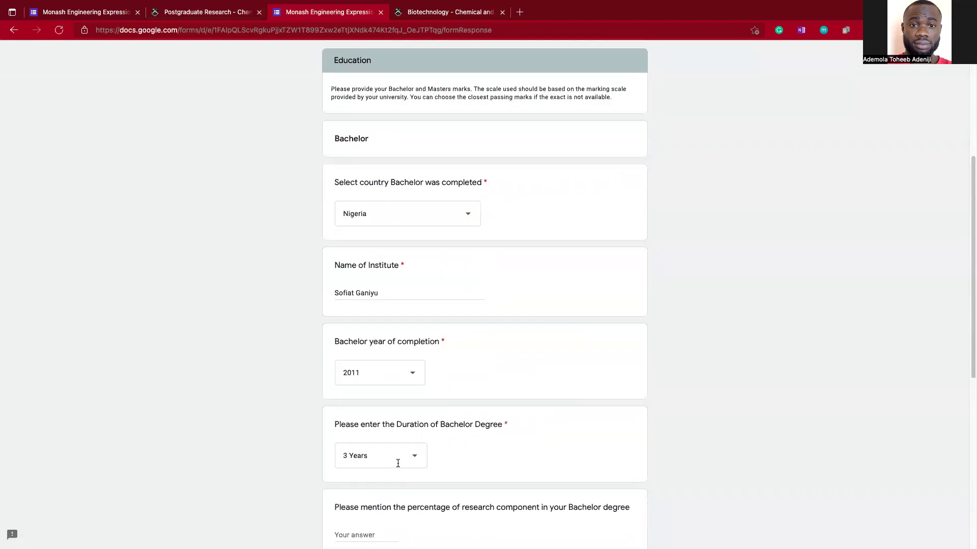
{"action": "left_click", "coordinate": [398, 464]}
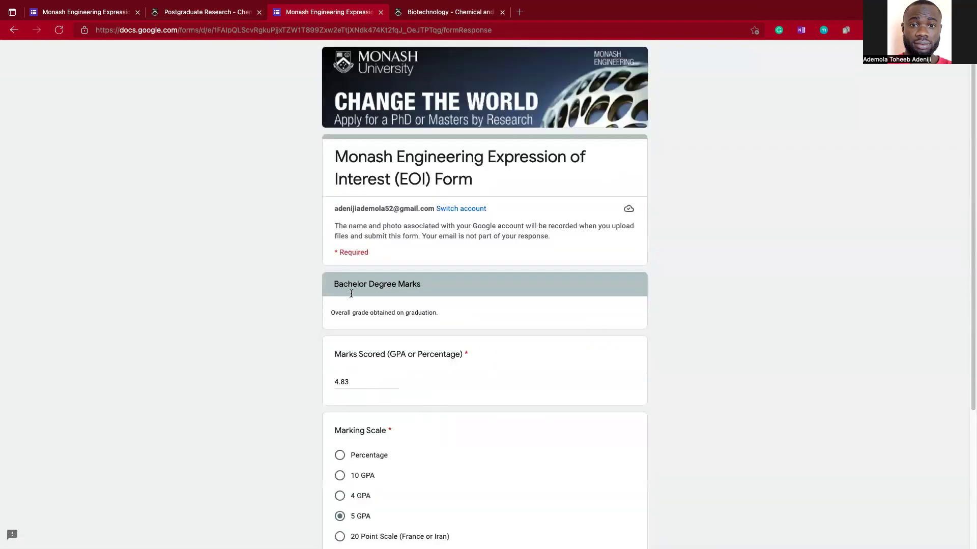
{"action": "scroll", "coordinate": [402, 440], "scroll_direction": "down", "scroll_amount": 4}
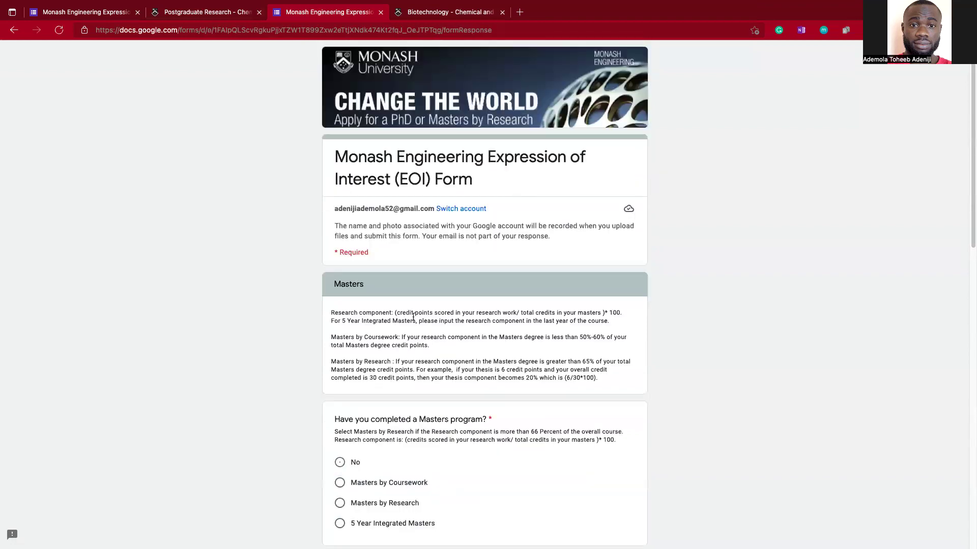
{"action": "scroll", "coordinate": [404, 401], "scroll_direction": "down", "scroll_amount": 8}
{"action": "scroll", "coordinate": [413, 451], "scroll_direction": "down", "scroll_amount": 5}
{"action": "scroll", "coordinate": [409, 447], "scroll_direction": "down", "scroll_amount": 4}
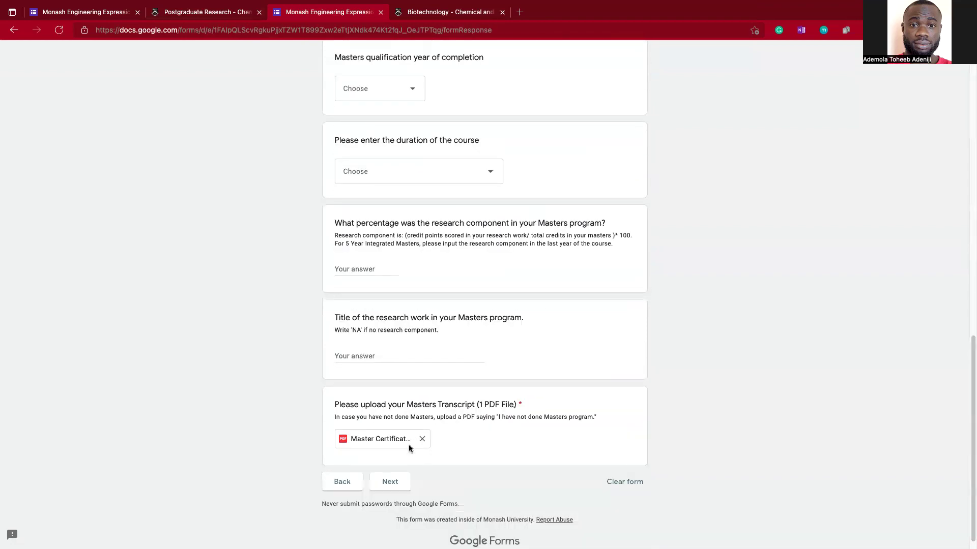
{"action": "left_click", "coordinate": [393, 464]}
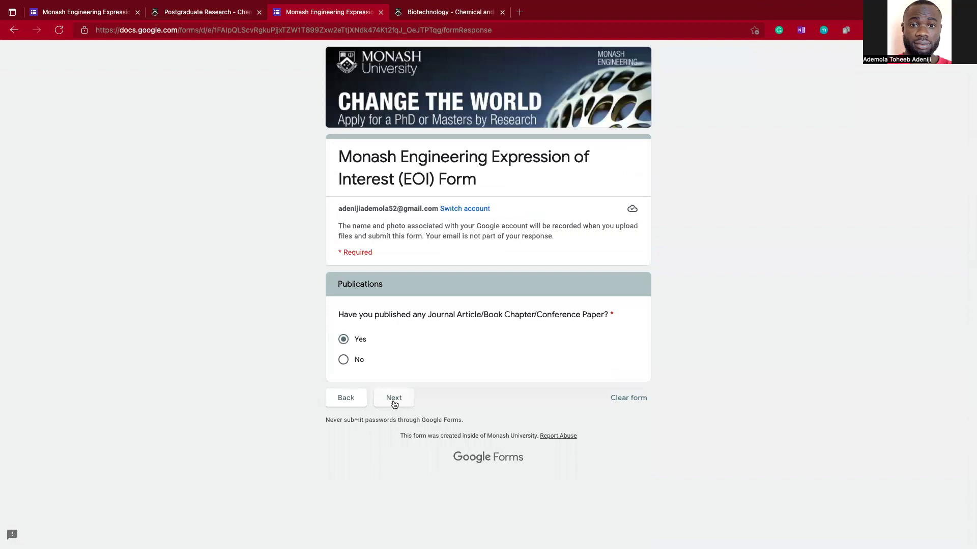
Step: Answer No to published papers and continue to Work Experience, reviewing its company and title fields
{"action": "left_click", "coordinate": [356, 359]}
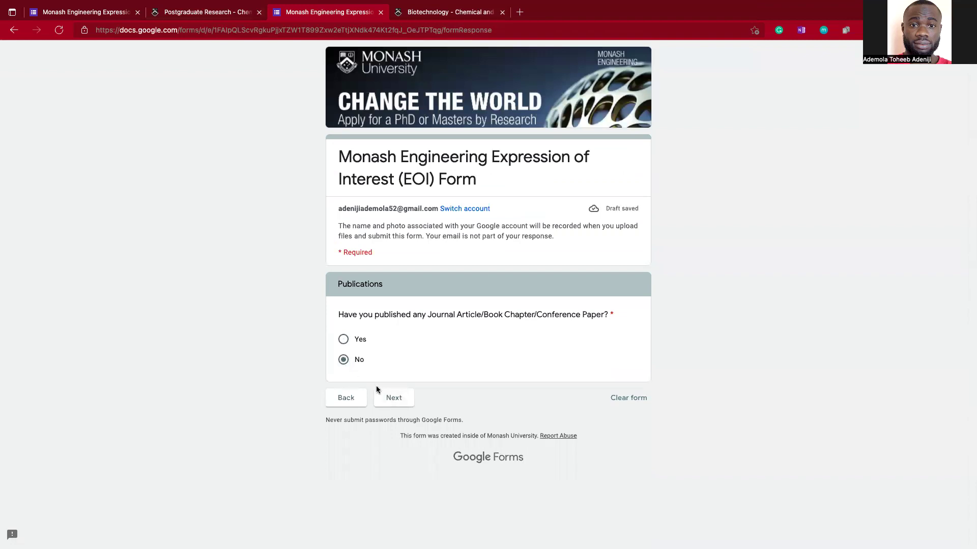
{"action": "left_click", "coordinate": [403, 400]}
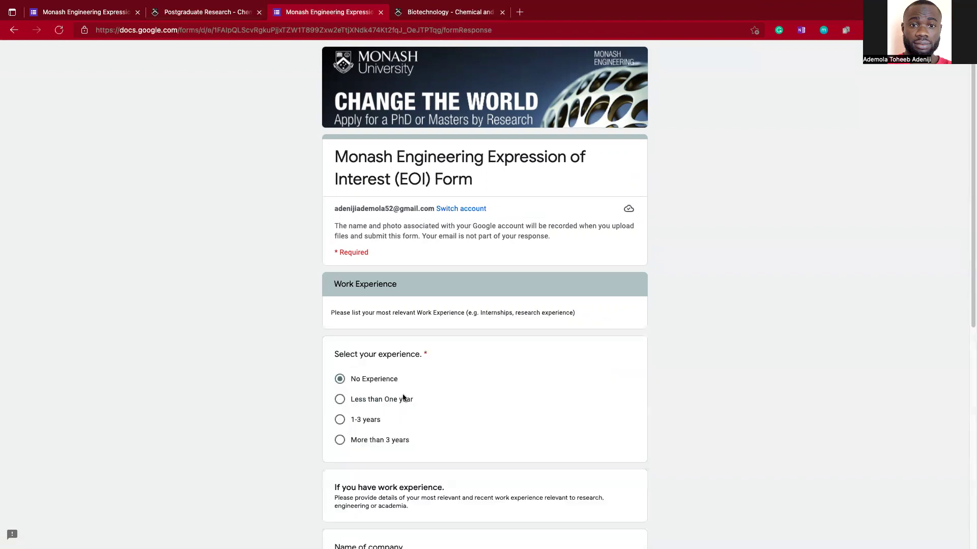
{"action": "scroll", "coordinate": [402, 393], "scroll_direction": "down", "scroll_amount": 1}
{"action": "scroll", "coordinate": [392, 319], "scroll_direction": "down", "scroll_amount": 1}
{"action": "scroll", "coordinate": [343, 376], "scroll_direction": "down", "scroll_amount": 5}
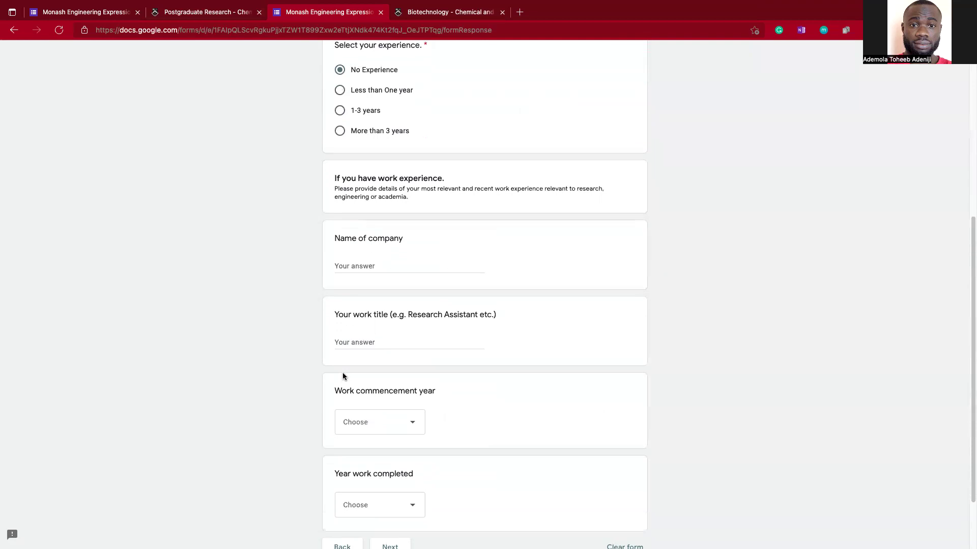
{"action": "scroll", "coordinate": [423, 408], "scroll_direction": "down", "scroll_amount": 2}
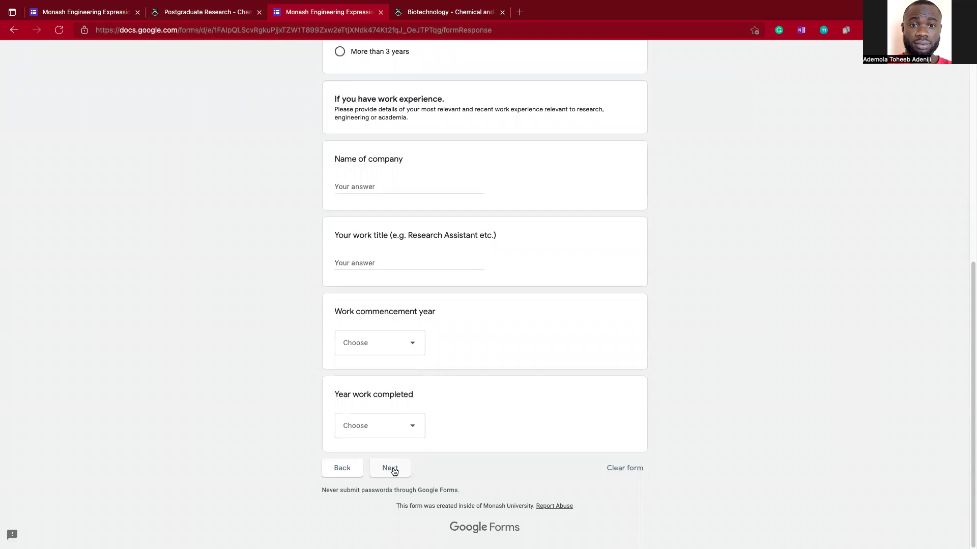
{"action": "scroll", "coordinate": [444, 354], "scroll_direction": "up", "scroll_amount": 2}
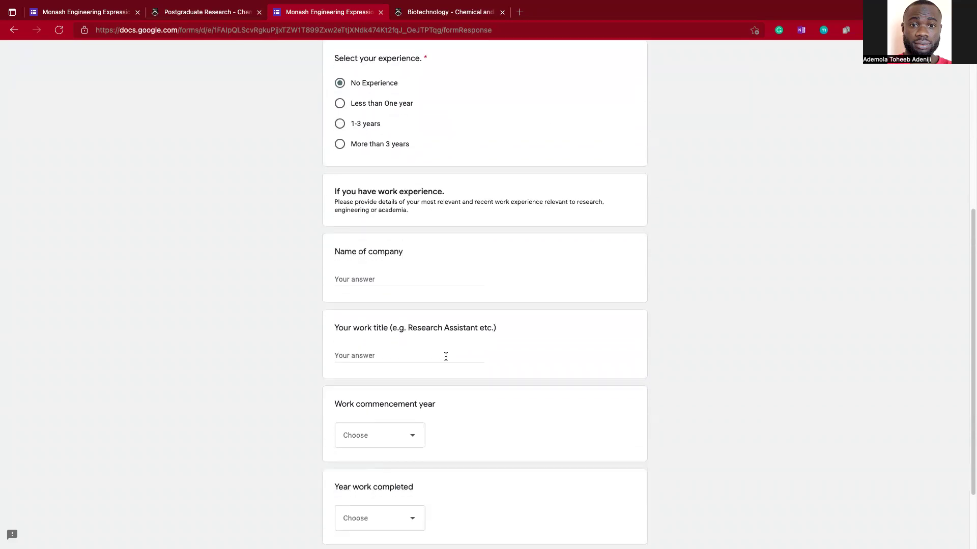
{"action": "scroll", "coordinate": [399, 350], "scroll_direction": "down", "scroll_amount": 1}
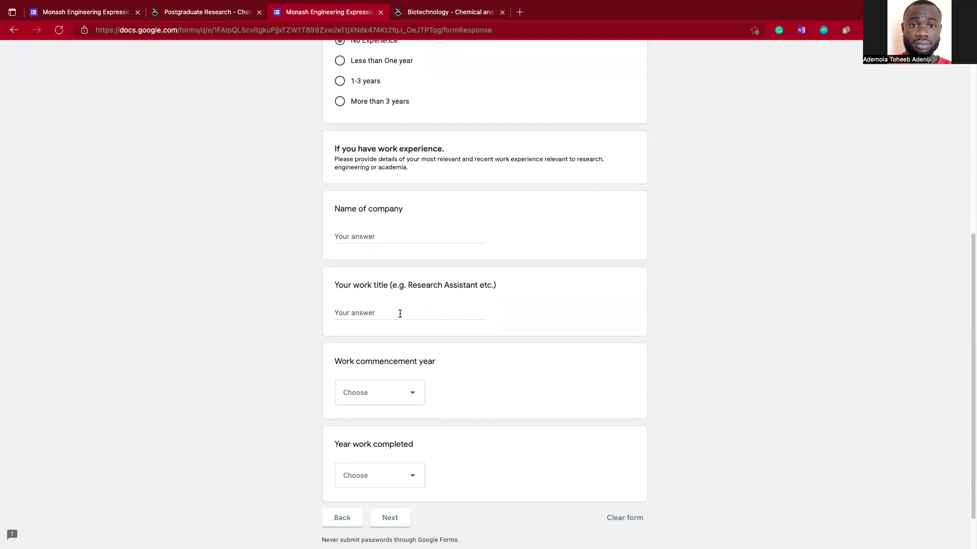
{"action": "left_click", "coordinate": [400, 314]}
{"action": "scroll", "coordinate": [396, 390], "scroll_direction": "down", "scroll_amount": 2}
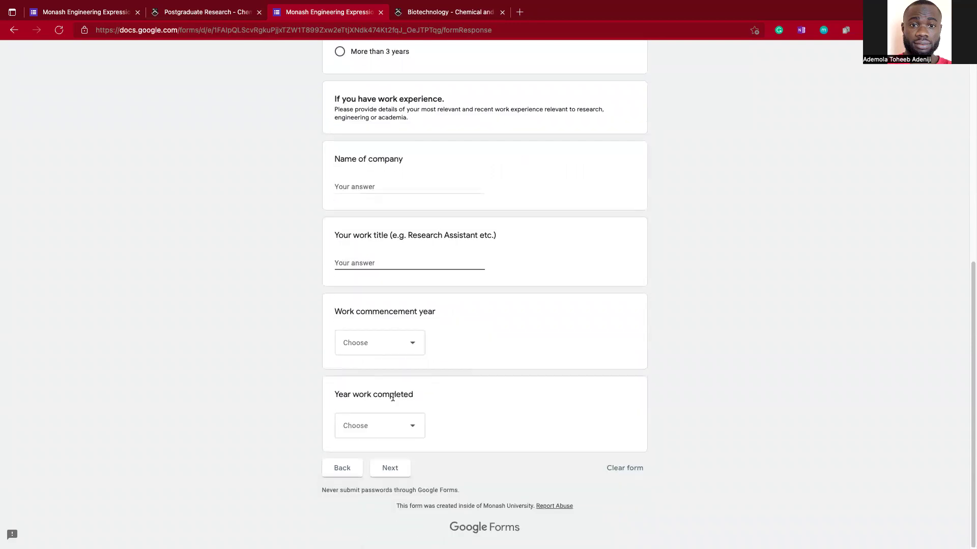
Step: Advance to Academic Distinction / Awards and highlight its '(Max 2)' note, leaving both awards blank
{"action": "left_click", "coordinate": [405, 468]}
{"action": "scroll", "coordinate": [464, 320], "scroll_direction": "down", "scroll_amount": 3}
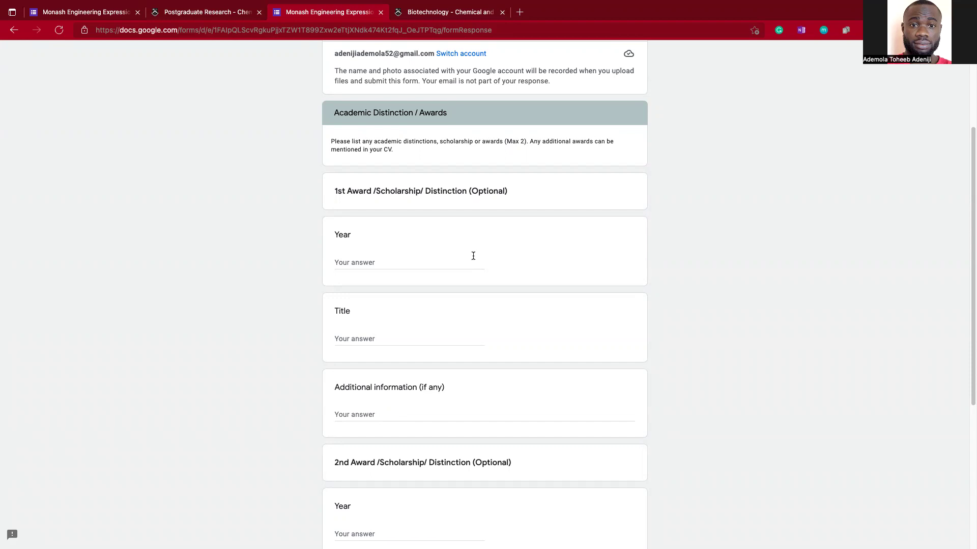
{"action": "scroll", "coordinate": [473, 256], "scroll_direction": "down", "scroll_amount": 5}
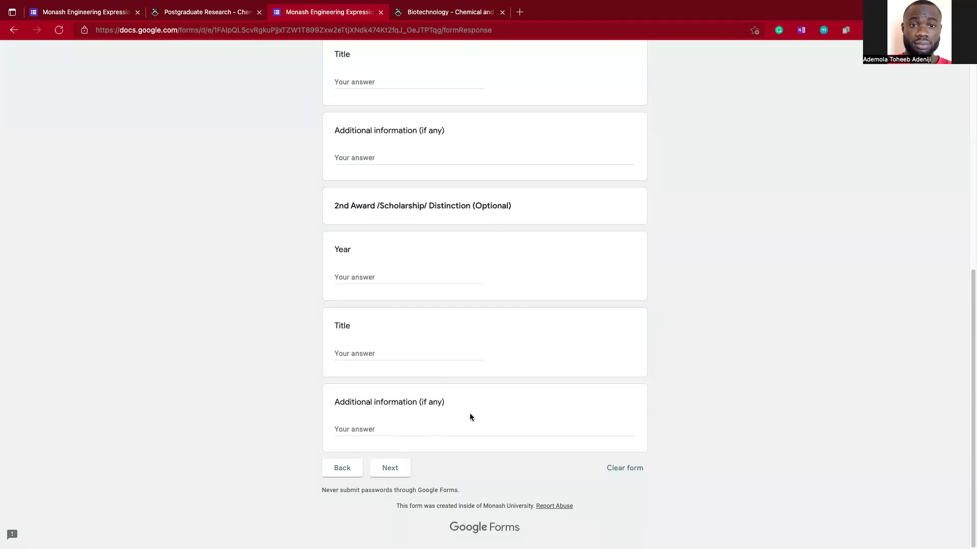
{"action": "scroll", "coordinate": [469, 413], "scroll_direction": "up", "scroll_amount": 8}
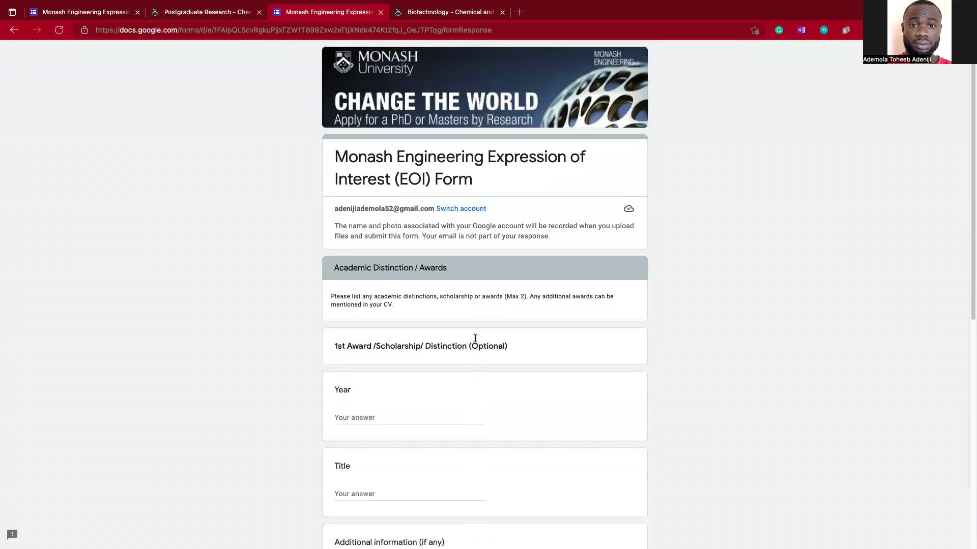
{"action": "left_click_drag", "start_coordinate": [504, 297], "coordinate": [540, 298]}
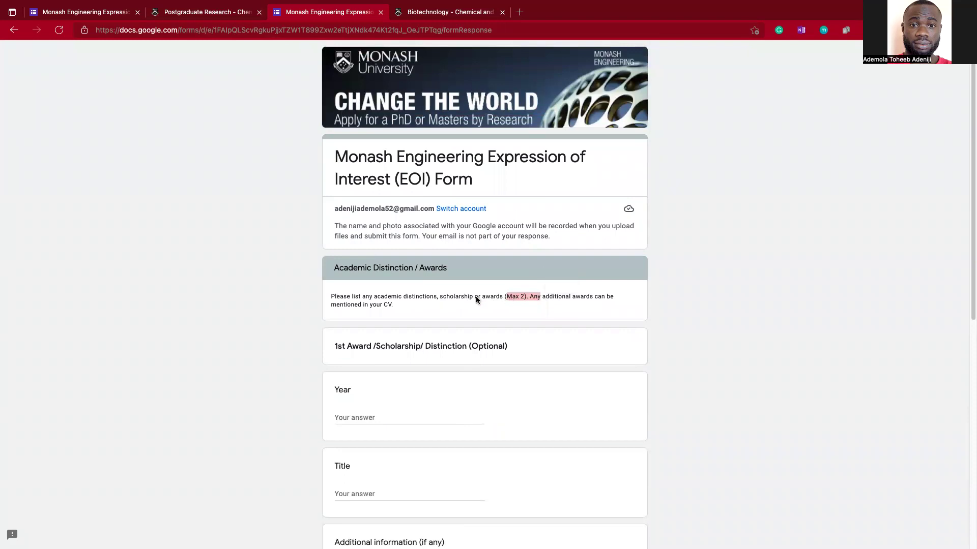
{"action": "scroll", "coordinate": [476, 300], "scroll_direction": "down", "scroll_amount": 3}
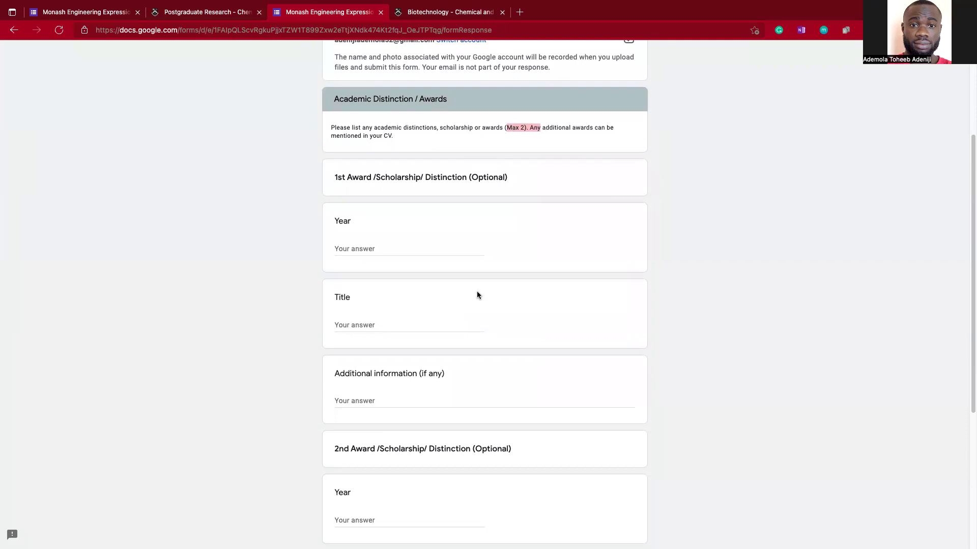
{"action": "scroll", "coordinate": [428, 339], "scroll_direction": "down", "scroll_amount": 4}
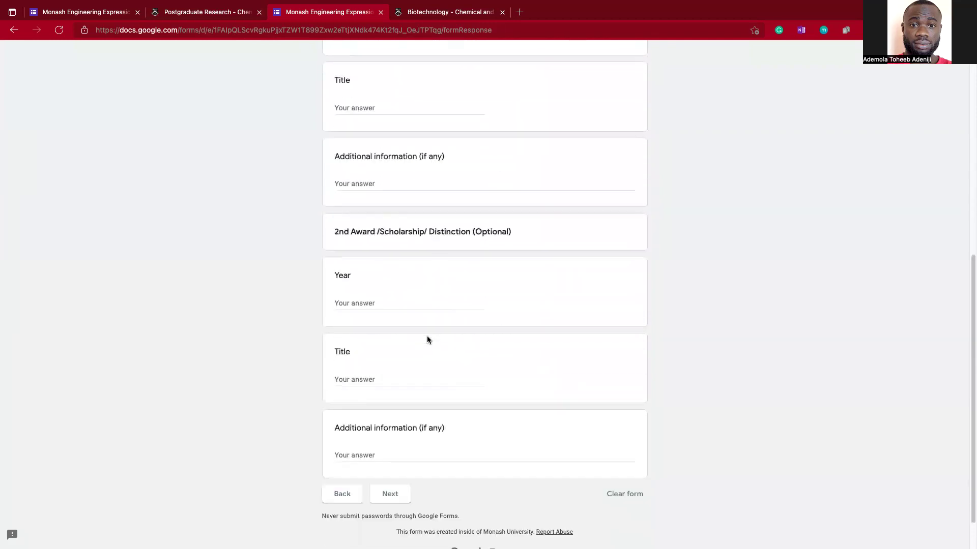
{"action": "scroll", "coordinate": [427, 340], "scroll_direction": "down", "scroll_amount": 1}
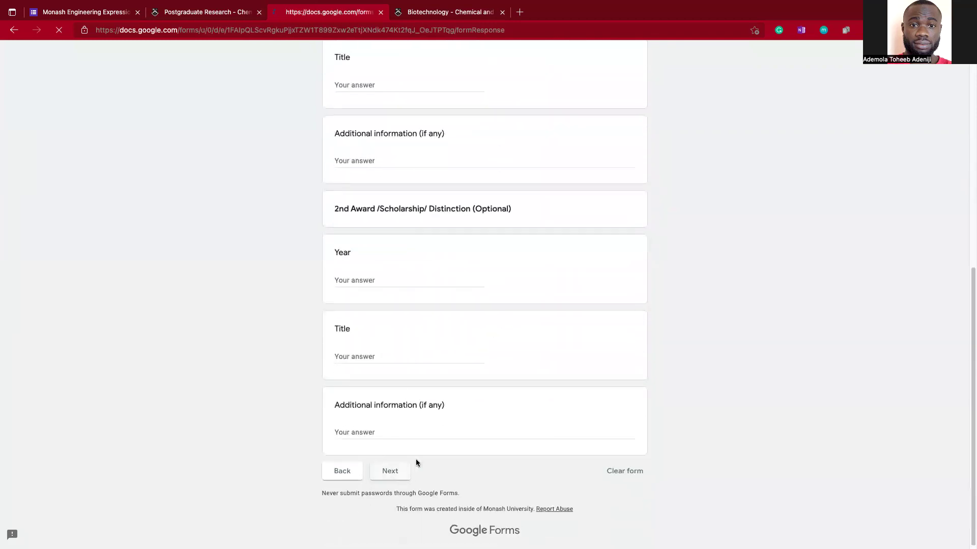
Step: Advance to the Scholarship, Residency and CV page and scroll down to the Submit button
{"action": "left_click", "coordinate": [399, 472]}
{"action": "scroll", "coordinate": [446, 421], "scroll_direction": "down", "scroll_amount": 2}
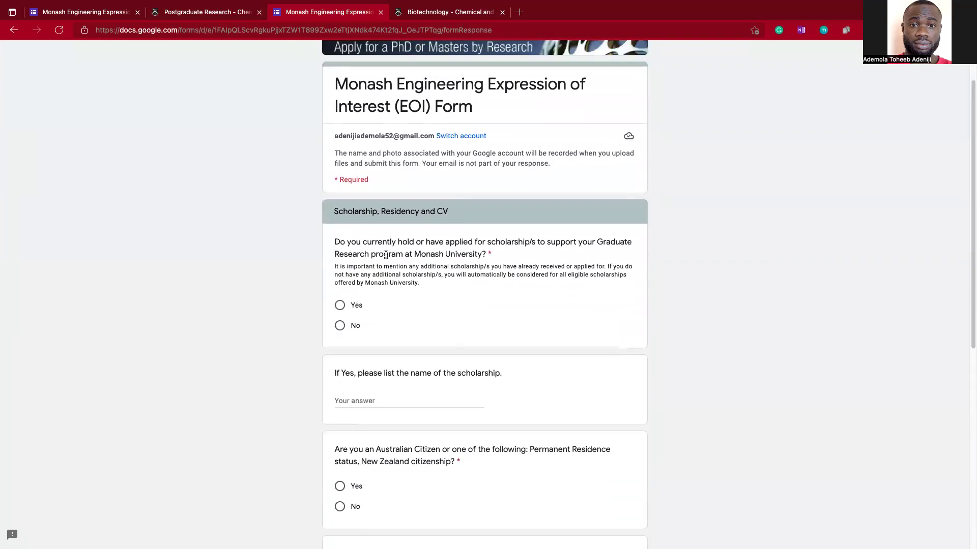
{"action": "scroll", "coordinate": [475, 262], "scroll_direction": "down", "scroll_amount": 2}
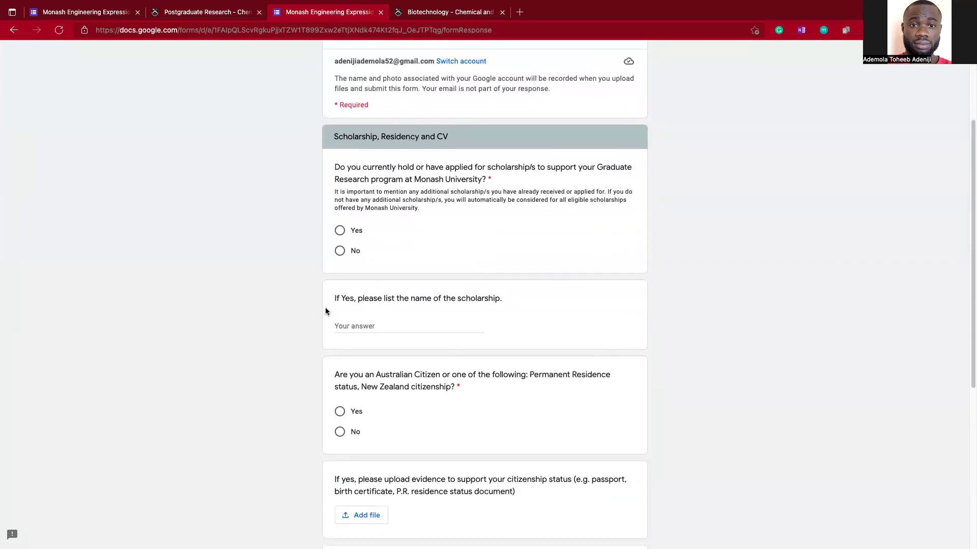
{"action": "scroll", "coordinate": [387, 285], "scroll_direction": "down", "scroll_amount": 4}
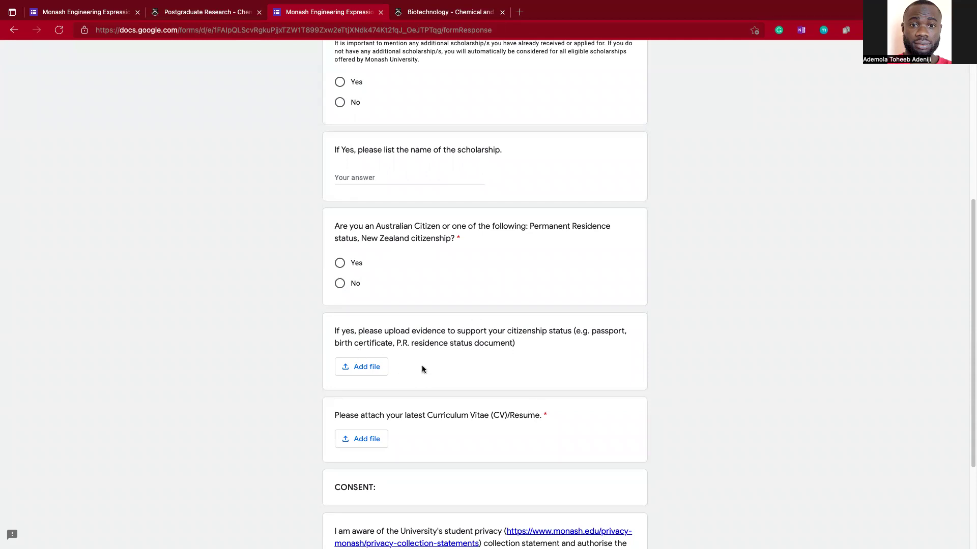
{"action": "scroll", "coordinate": [449, 358], "scroll_direction": "down", "scroll_amount": 3}
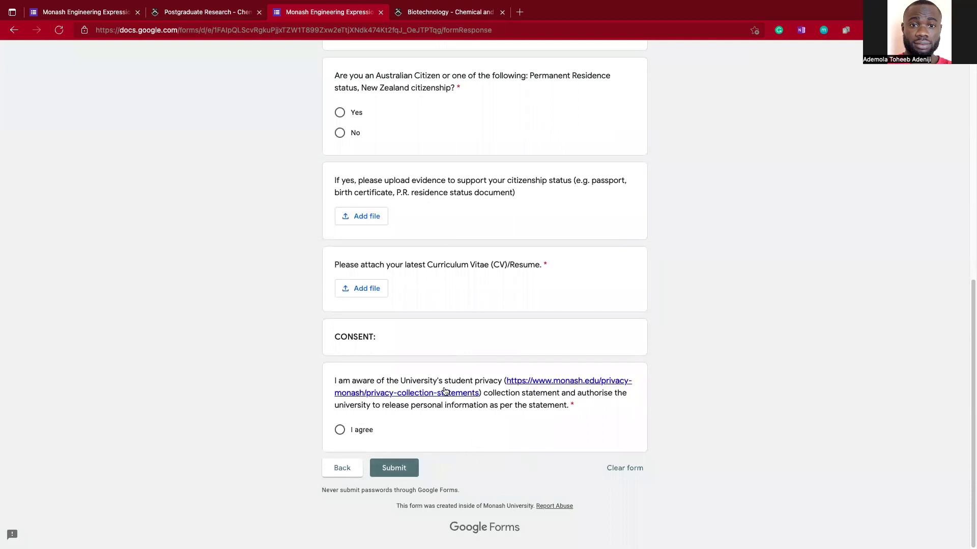
{"action": "scroll", "coordinate": [462, 327], "scroll_direction": "up", "scroll_amount": 5}
{"action": "scroll", "coordinate": [469, 334], "scroll_direction": "down", "scroll_amount": 3}
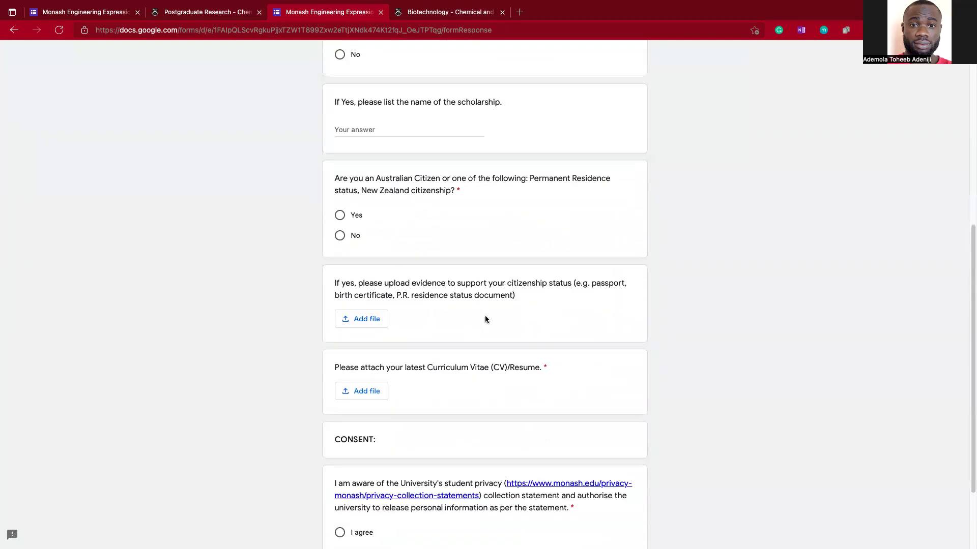
{"action": "scroll", "coordinate": [485, 319], "scroll_direction": "down", "scroll_amount": 3}
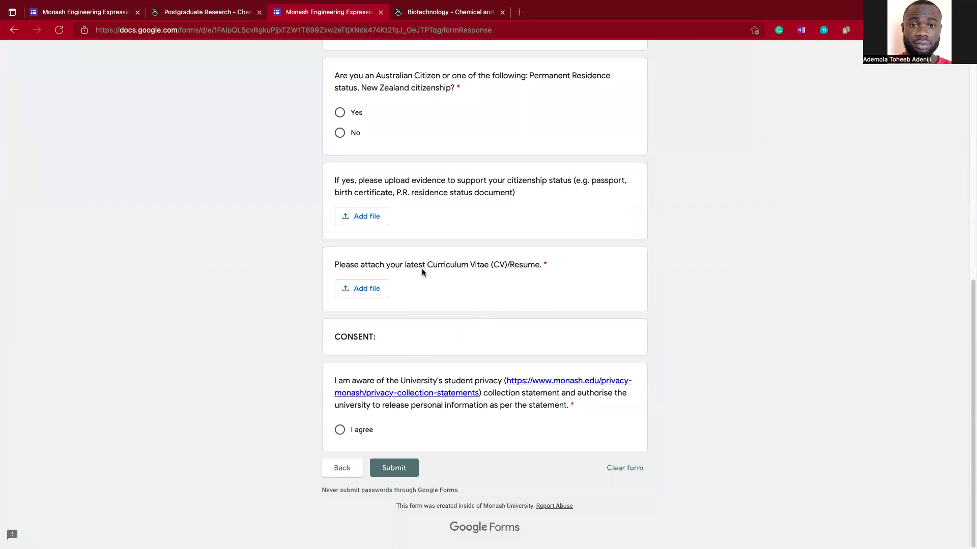